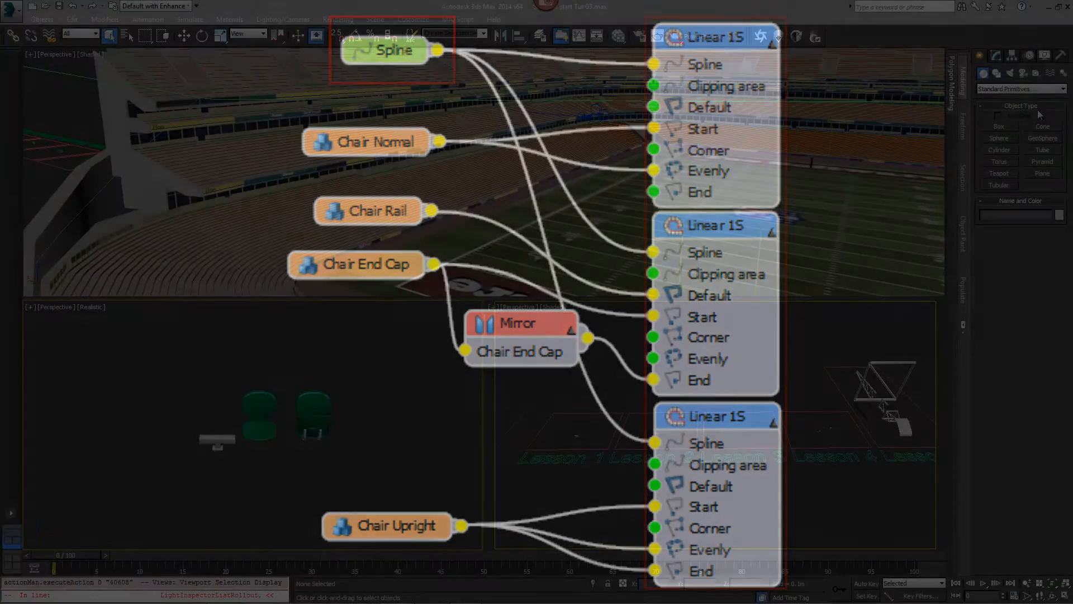
Step: Create a RailClone Pro object beside the chair models and open its style editor
click(1003, 89)
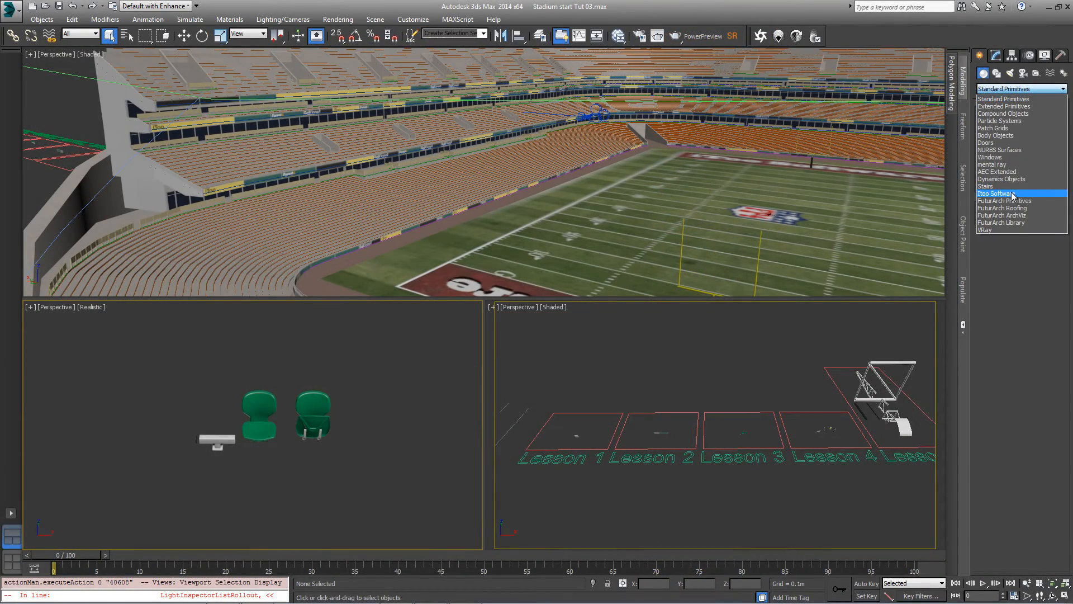
click(1001, 193)
click(1036, 127)
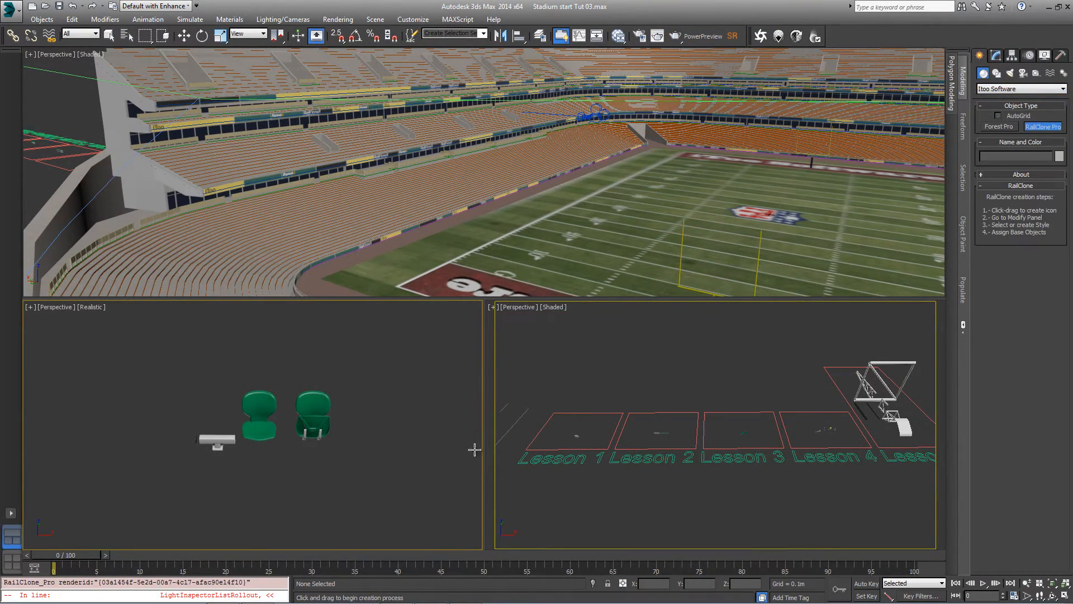
drag(401, 425, 434, 467)
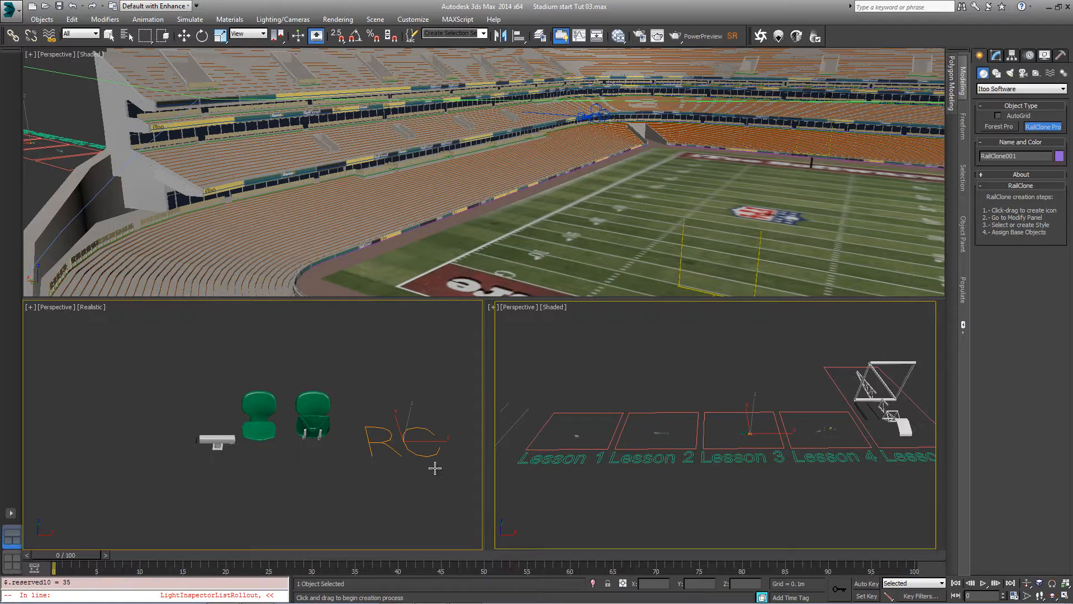
click(997, 55)
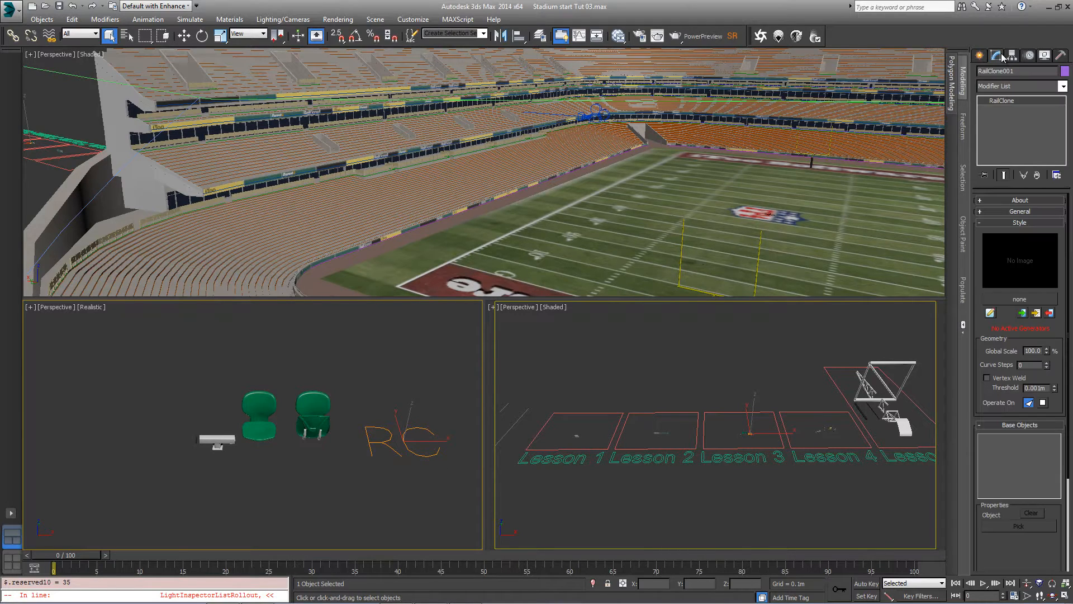
click(990, 313)
Step: Add a Linear 1S generator with a spline wired to its Spline input and a segment wired to its Default input
drag(911, 364, 798, 385)
drag(922, 404, 679, 422)
drag(693, 384, 691, 386)
drag(764, 400, 767, 393)
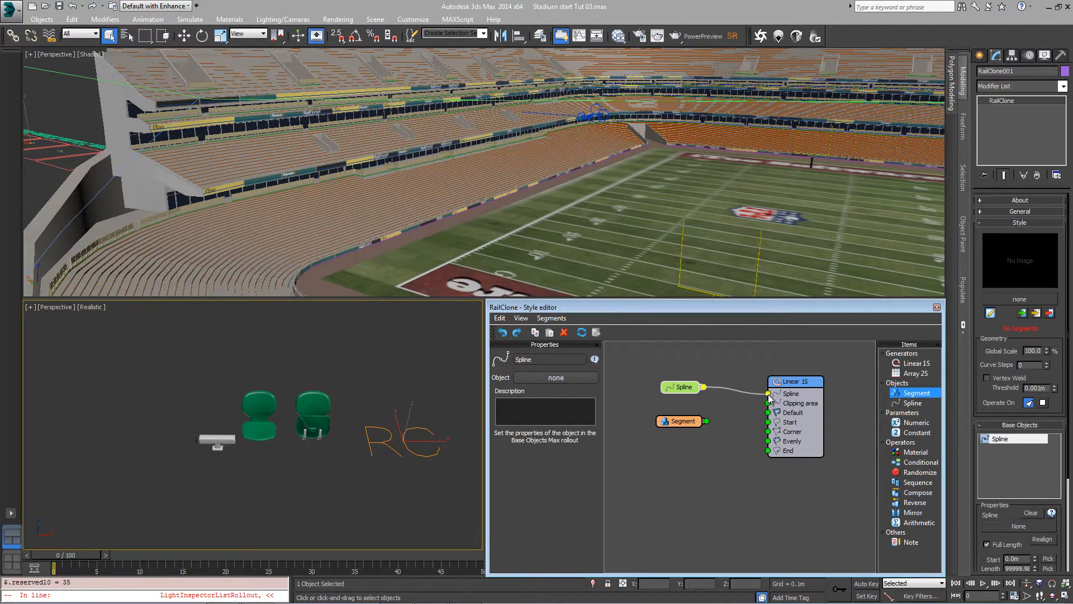
drag(692, 422, 768, 413)
drag(679, 421, 685, 419)
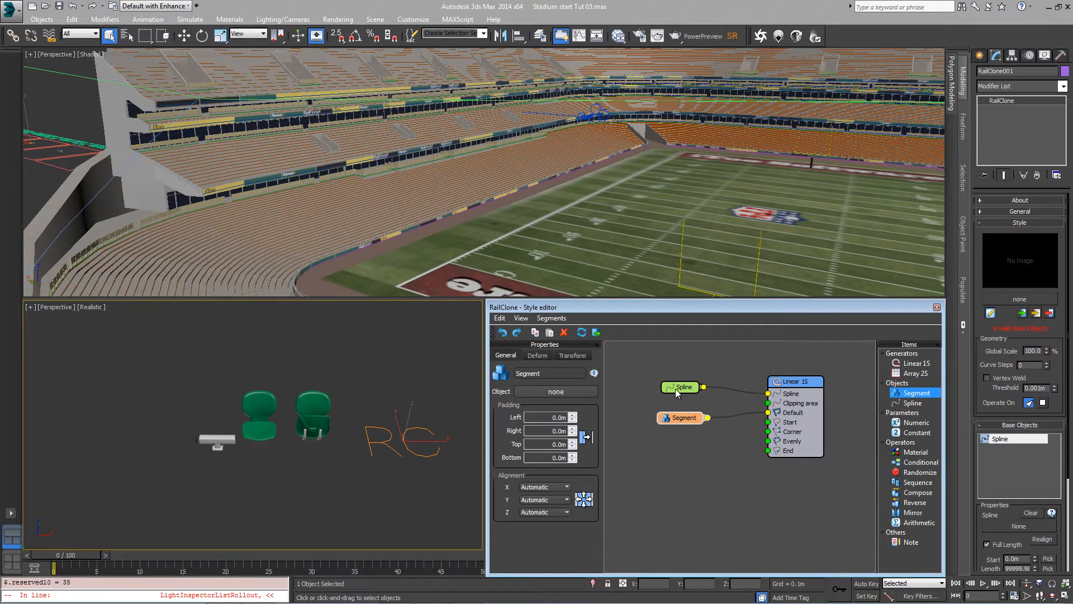
Step: Select the straight line near the lesson layouts and frame it in the large perspective view
click(675, 388)
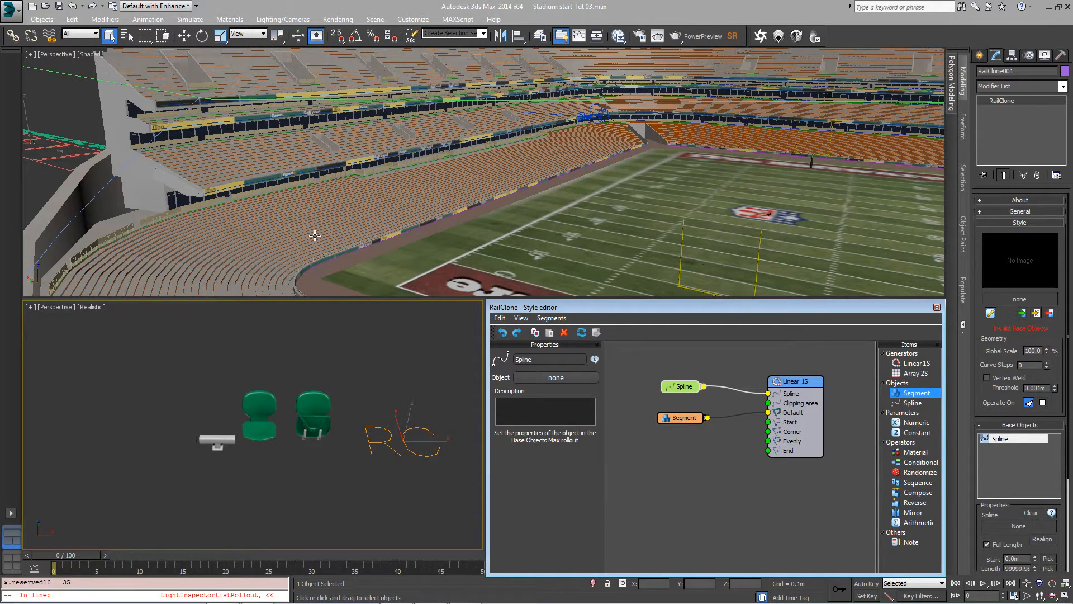
middle_drag(313, 190, 439, 167)
click(427, 160)
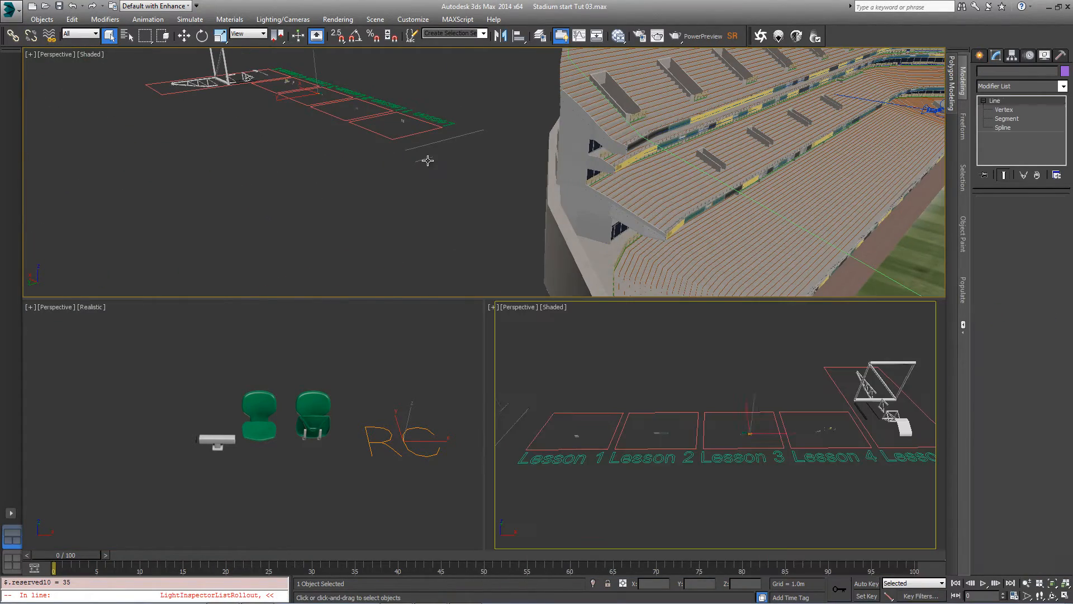
key(z)
scroll(541, 186, down, 3)
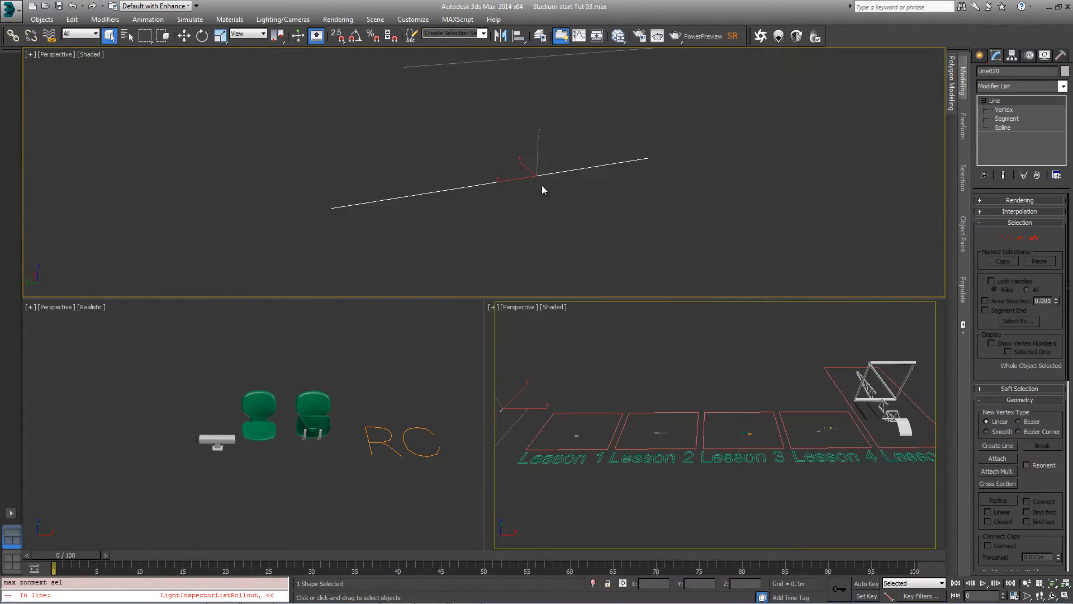
alt+middle_drag(541, 186, 522, 189)
scroll(522, 189, up, 2)
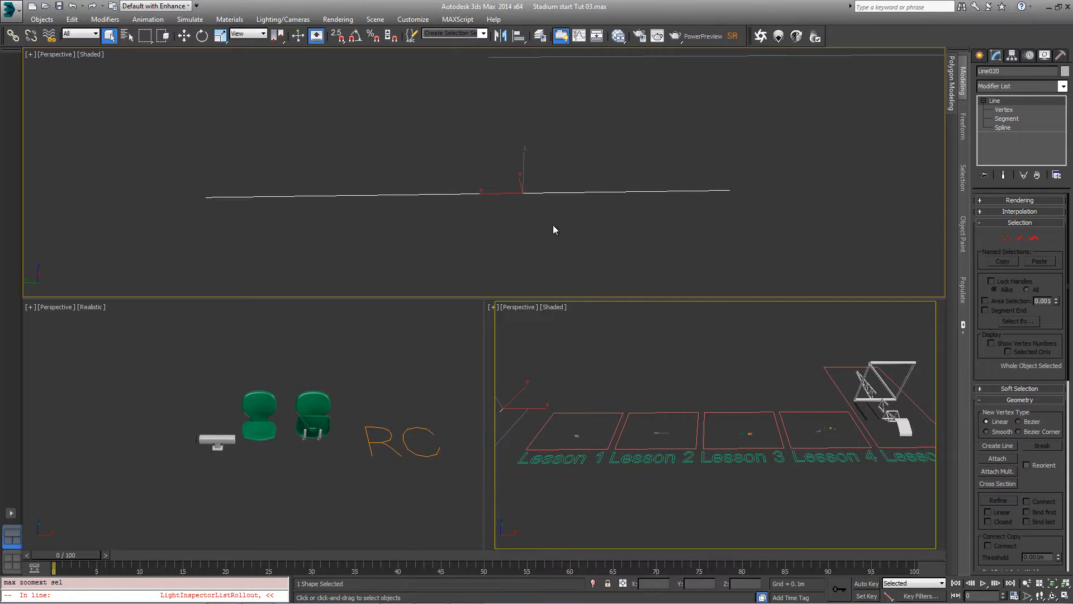
Step: Reselect the RailClone object, reopen its style editor and assign the framed straight line as the spline base object
click(409, 448)
click(990, 313)
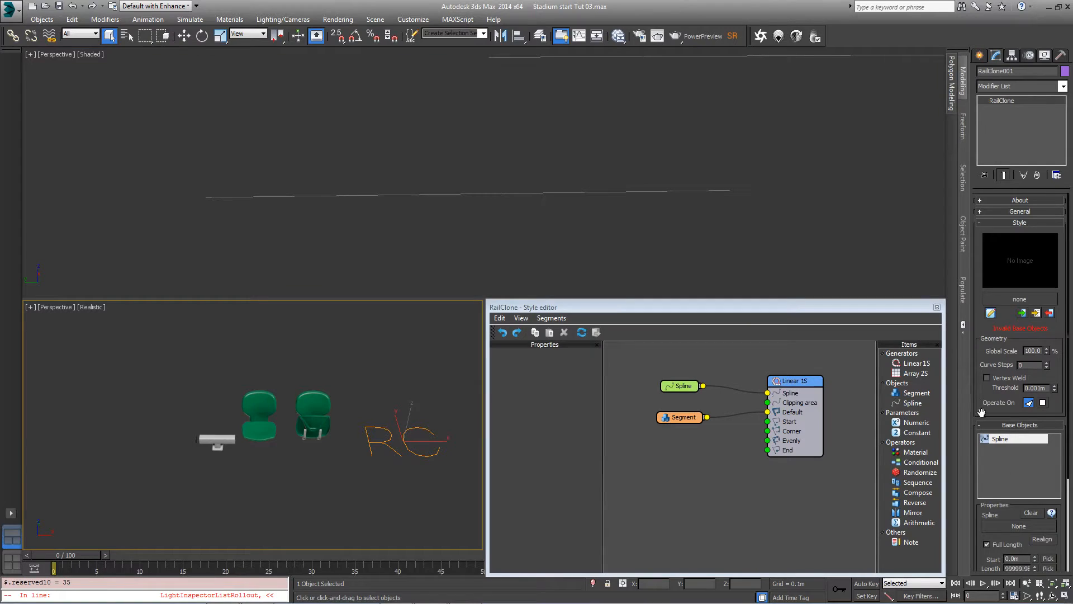
drag(981, 413, 982, 341)
click(1019, 455)
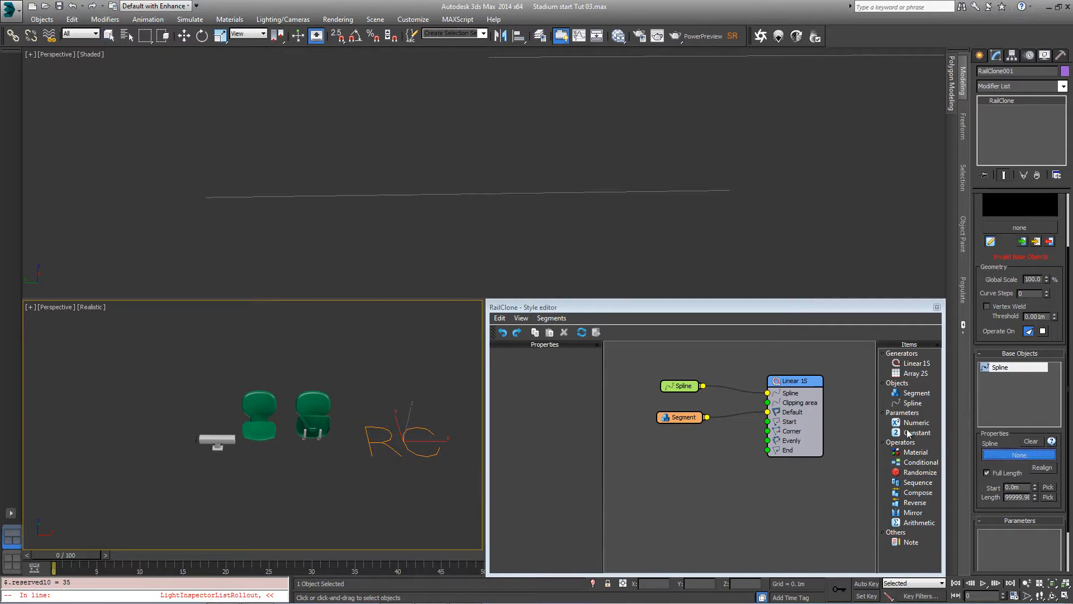
click(580, 195)
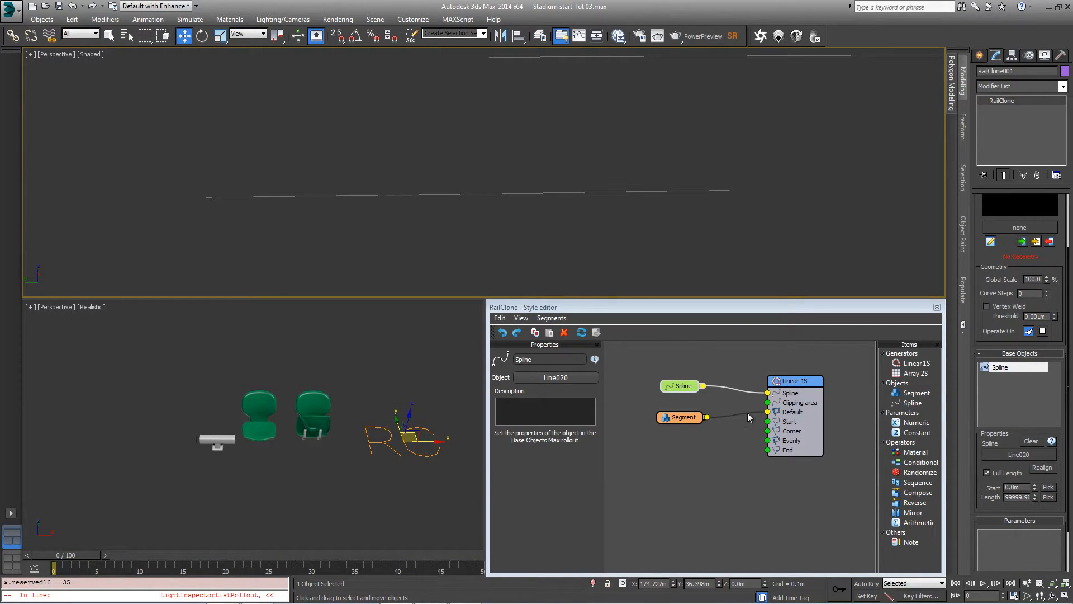
Step: Assign the chair rail model as the geometry of the segment wired to the Default input
click(686, 422)
scroll(256, 434, up, 5)
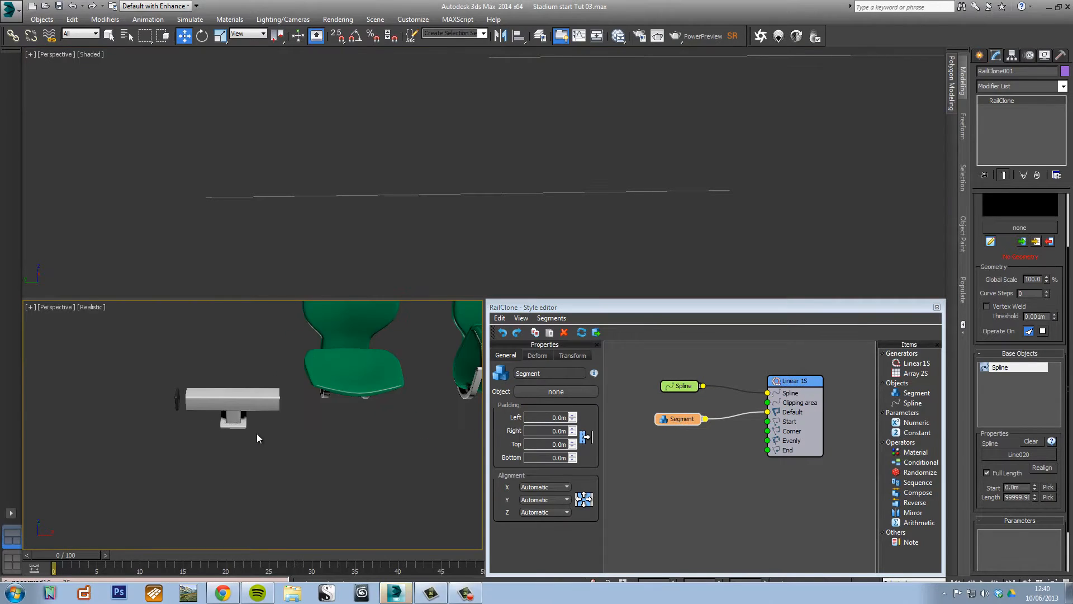
click(555, 392)
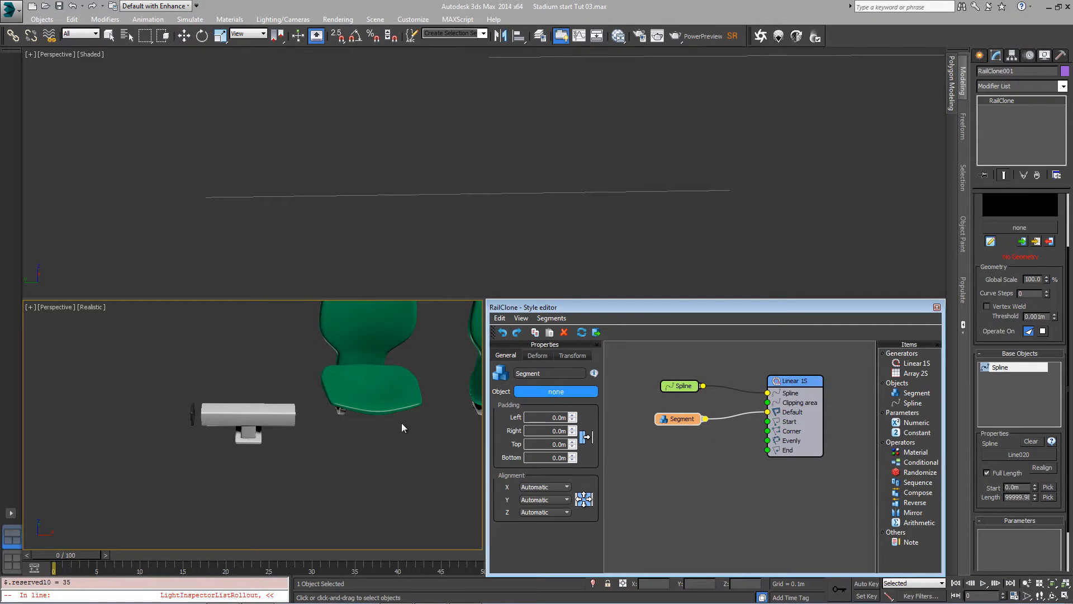
click(288, 414)
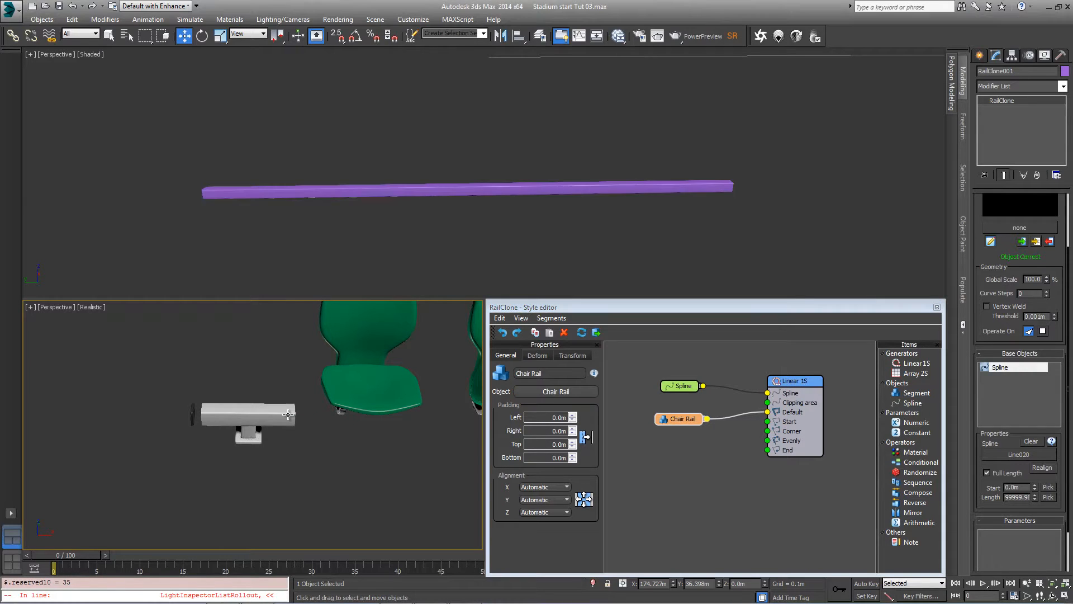
Step: Set the Chair Rail segment's Y and Z alignment to Pivot and check the rail's offset from the spline
scroll(400, 237, up, 5)
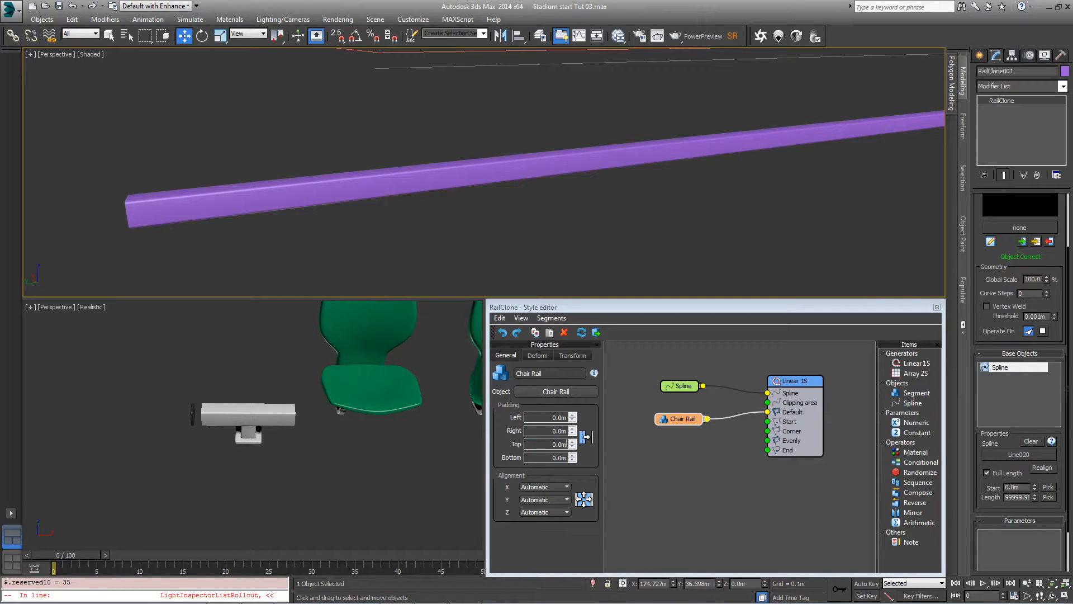
click(682, 419)
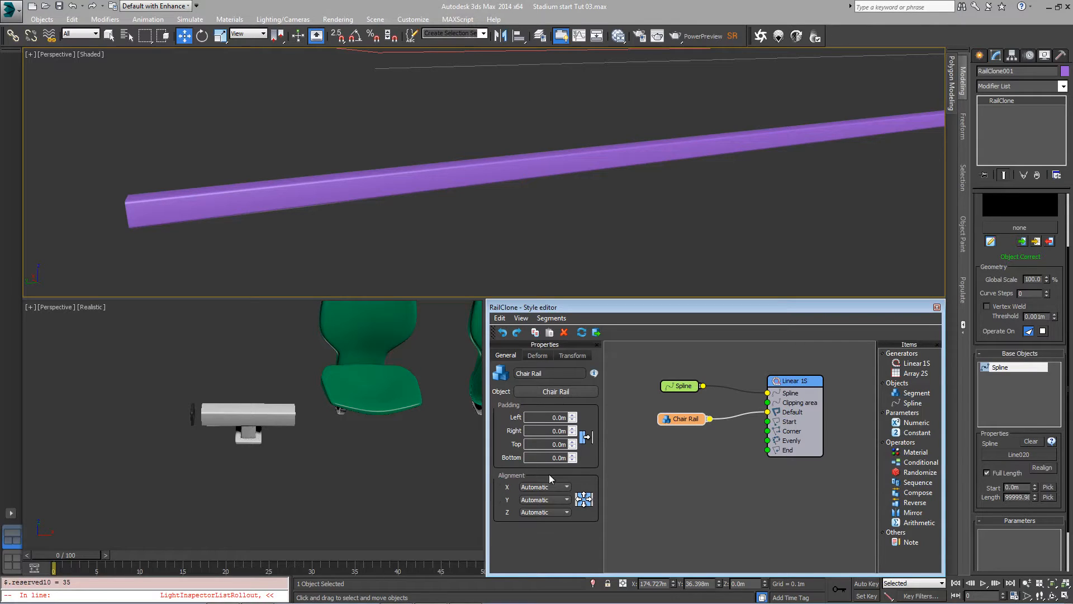
drag(673, 423, 671, 423)
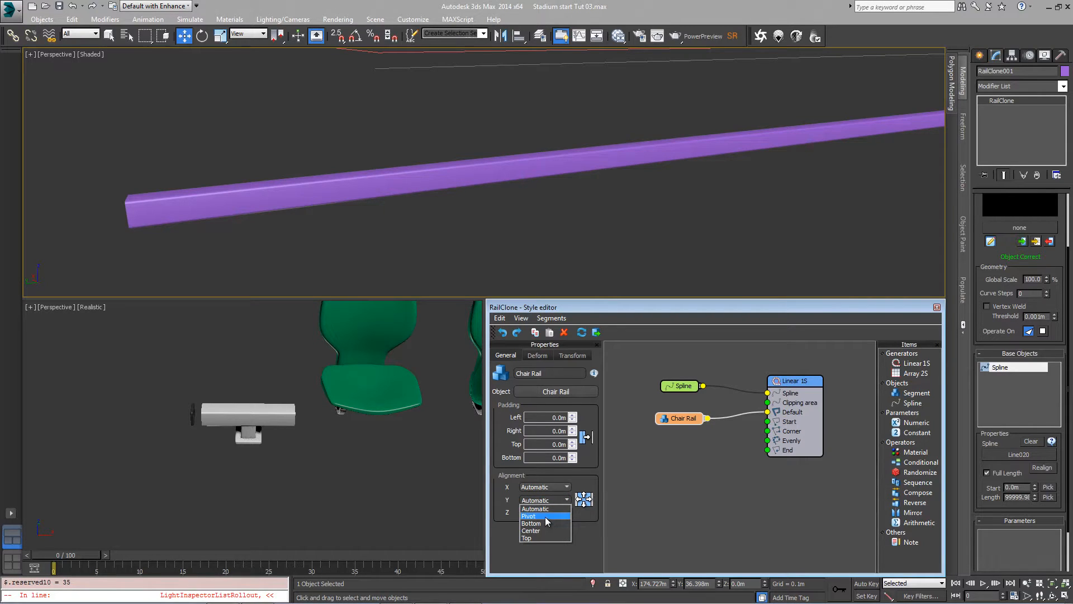
click(545, 516)
click(544, 513)
click(551, 528)
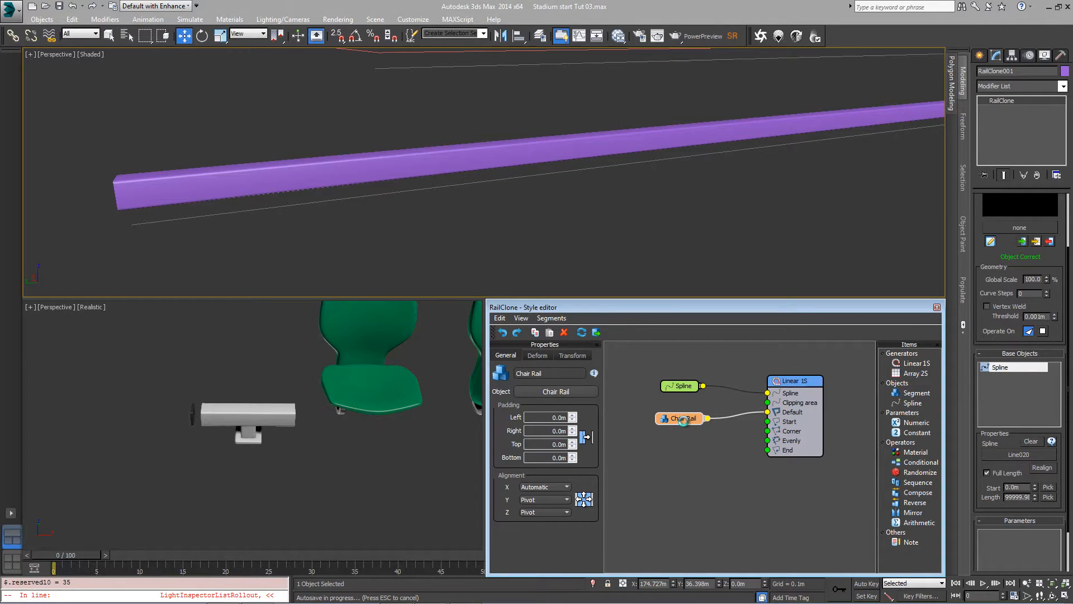
alt+middle_drag(313, 168, 376, 225)
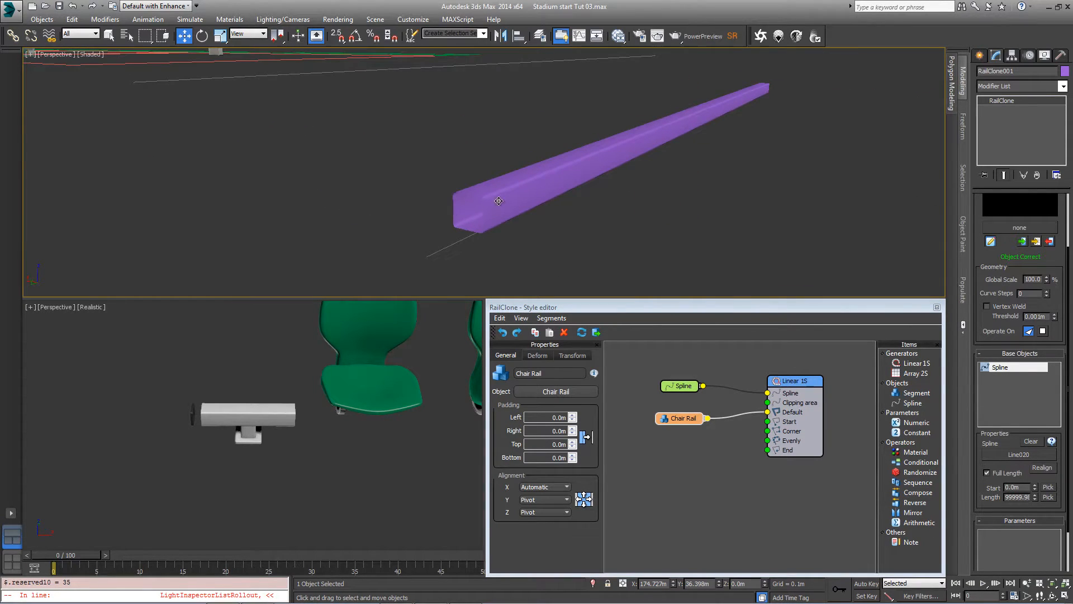
alt+middle_drag(498, 200, 518, 216)
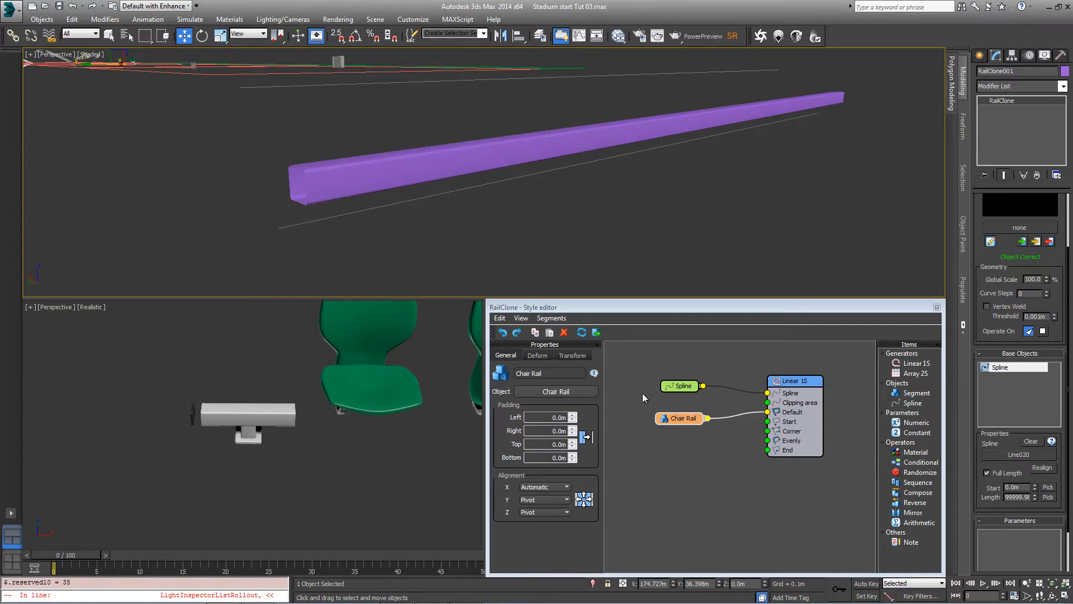
Step: Duplicate the Chair Rail segment and place the copy below the original in the style graph
drag(671, 418, 674, 415)
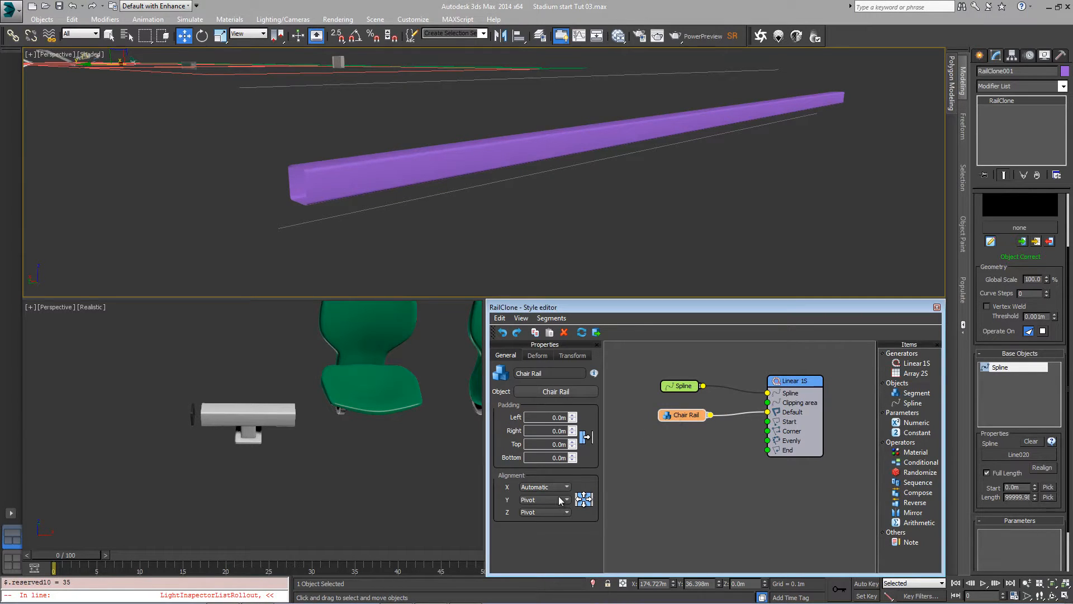
right_click(688, 414)
click(676, 444)
right_click(678, 445)
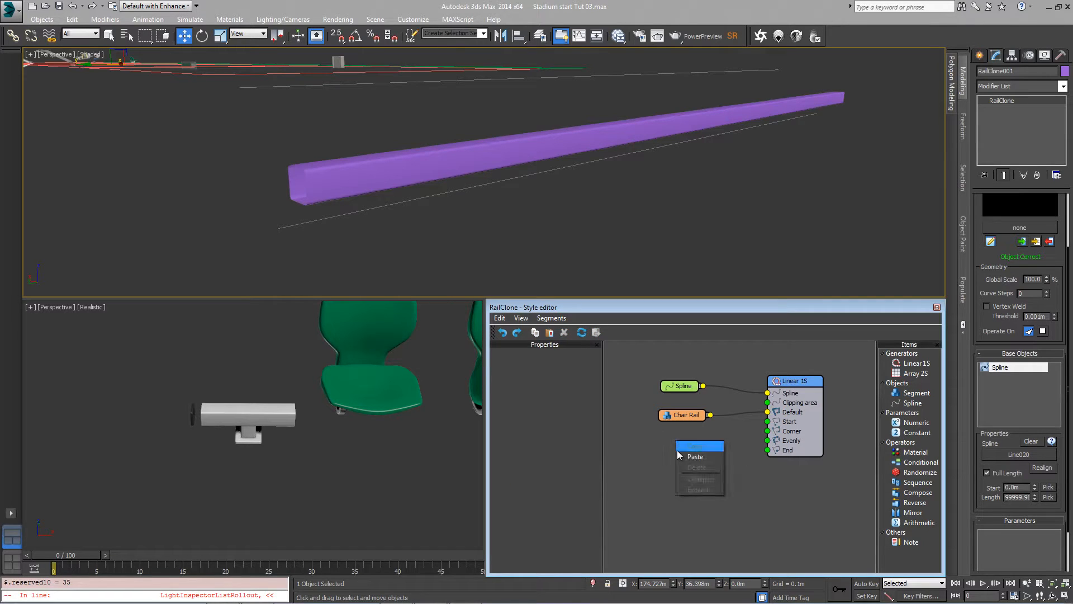
click(697, 450)
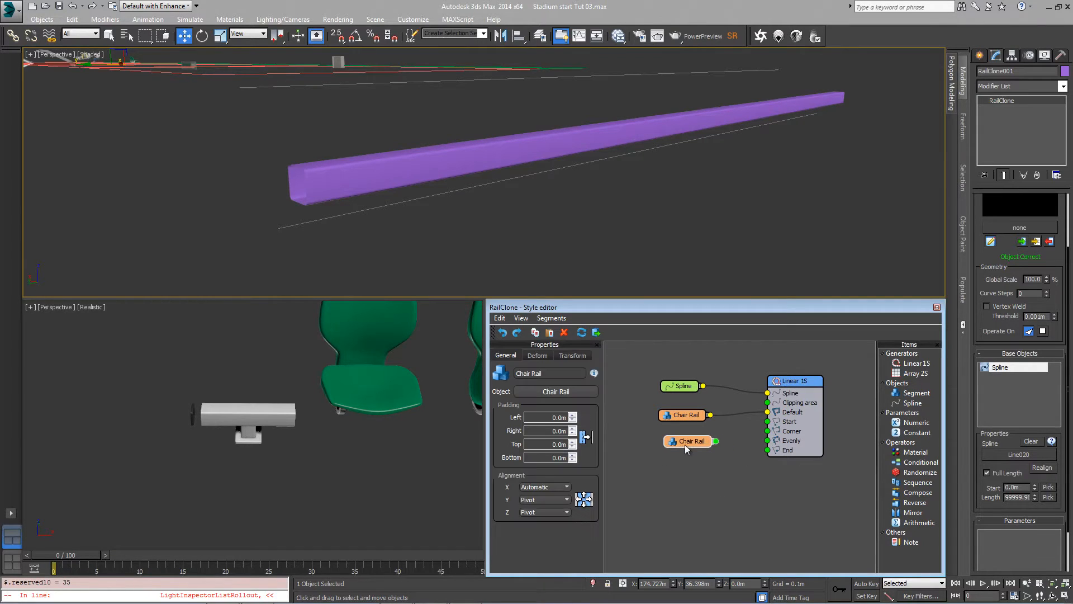
Step: Replace the copied segment's object with the chair end cap and wire it to the generator's Start input
click(535, 390)
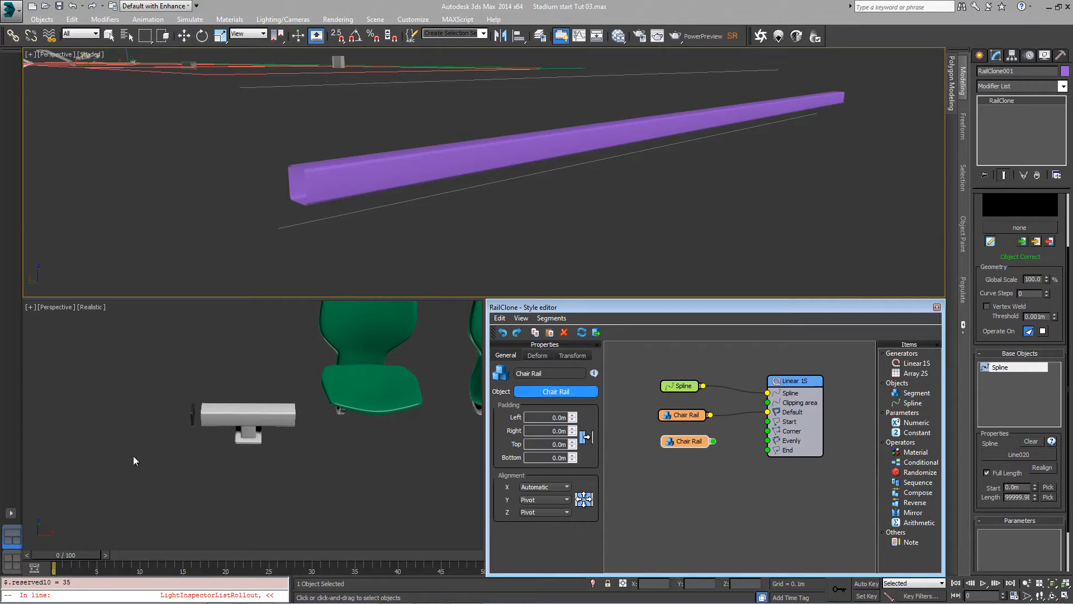
click(192, 423)
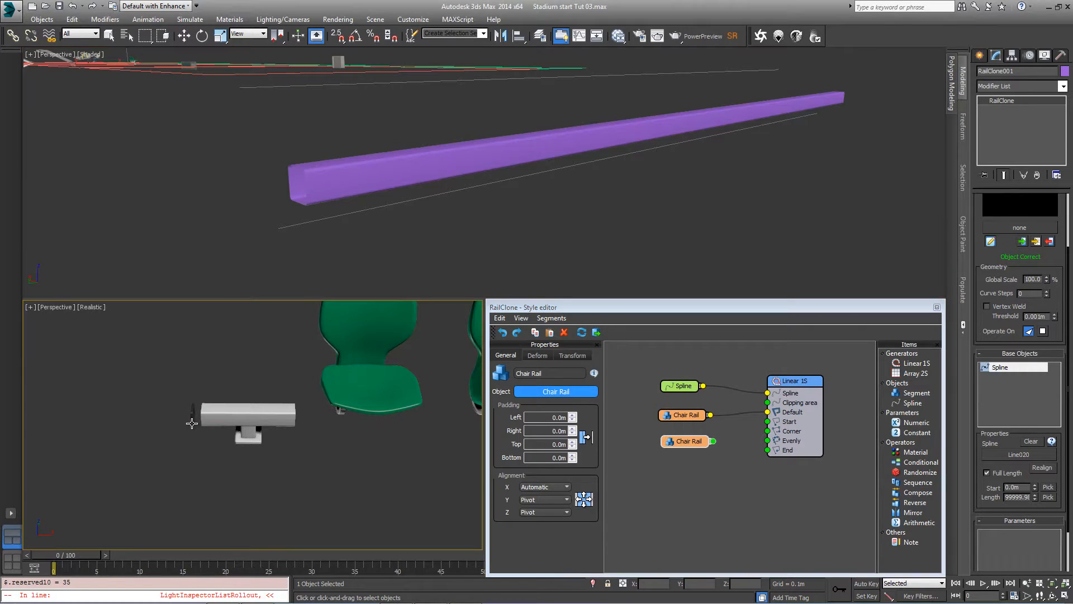
drag(672, 442, 769, 423)
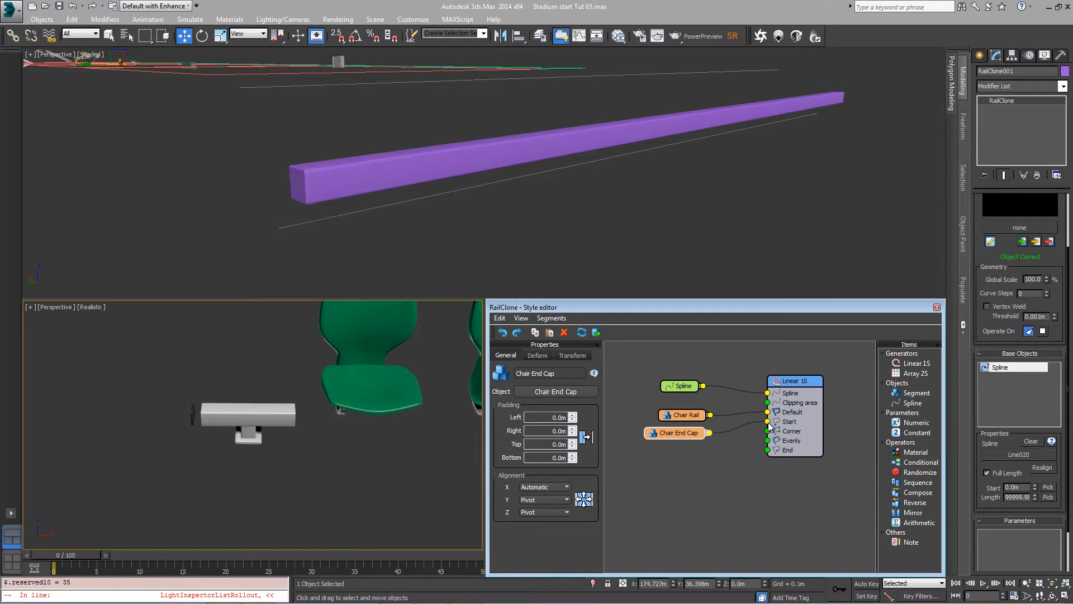
alt+middle_drag(475, 205, 481, 228)
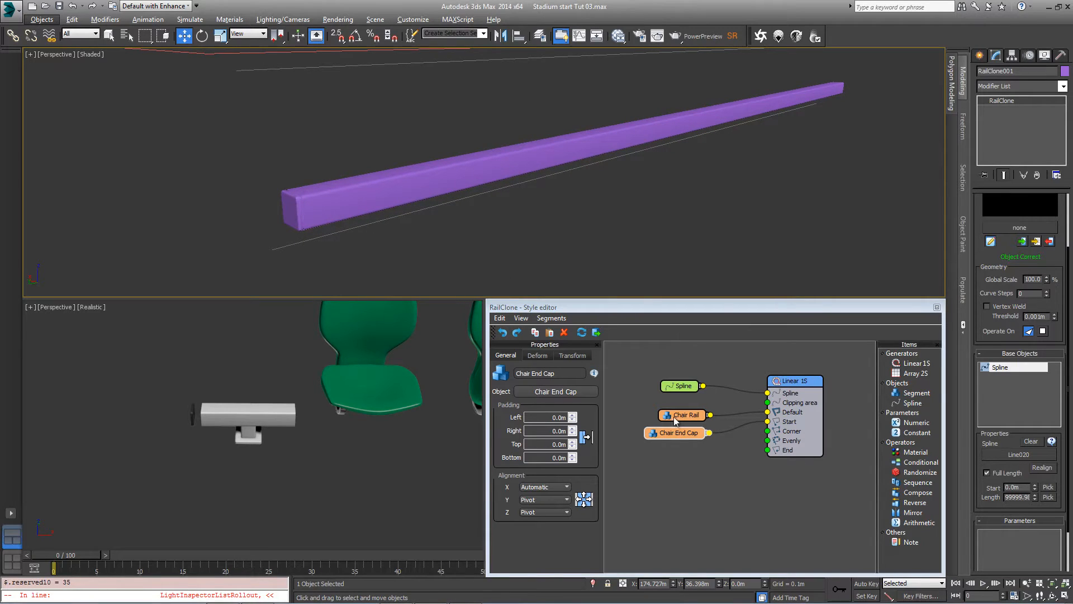
Step: Feed the Chair End Cap segment through a new Mirror operator and wire the result to the generator's End input
drag(674, 432, 649, 431)
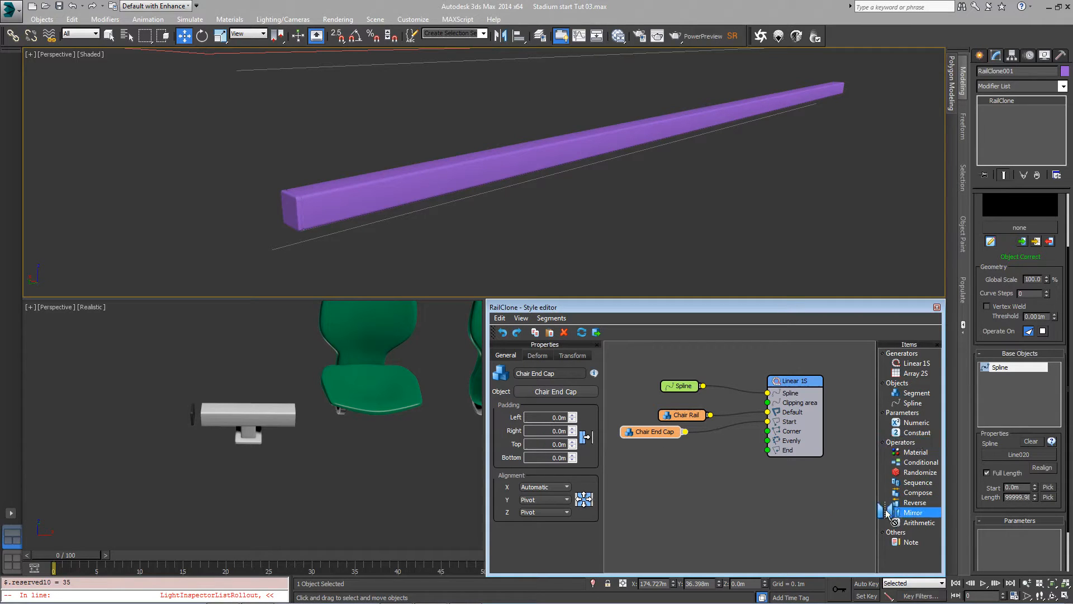
drag(912, 512, 630, 433)
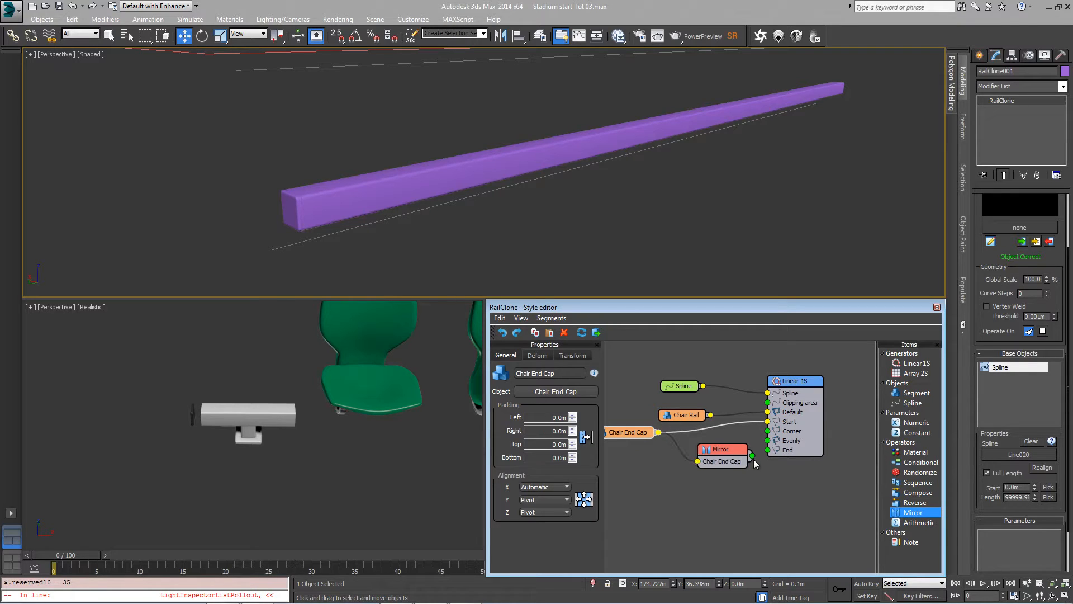
drag(752, 458, 768, 450)
alt+middle_drag(782, 223, 638, 201)
scroll(665, 204, up, 3)
scroll(637, 200, down, 5)
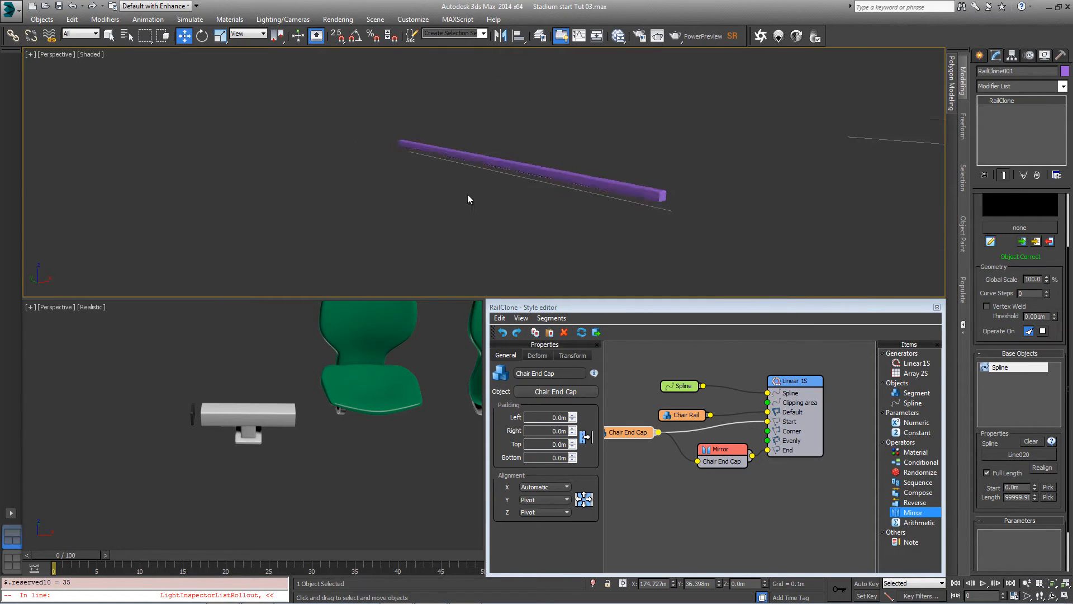
Step: Set the Chair End Cap segment's left and right padding to -0.002 m
alt+middle_drag(468, 199, 570, 240)
scroll(462, 201, up, 3)
scroll(502, 222, up, 3)
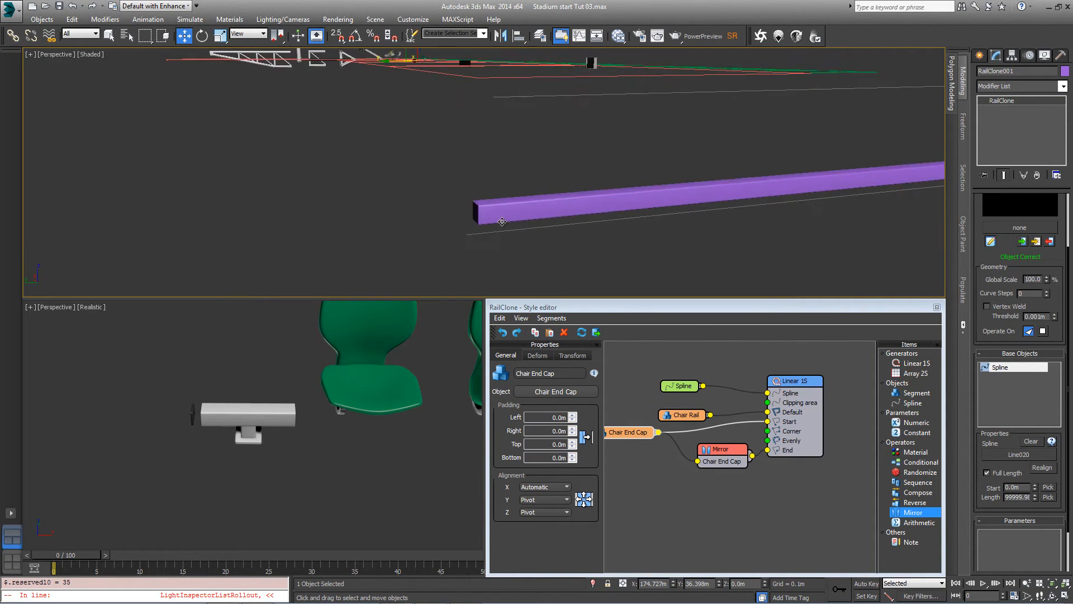
scroll(502, 222, up, 3)
scroll(491, 190, down, 1)
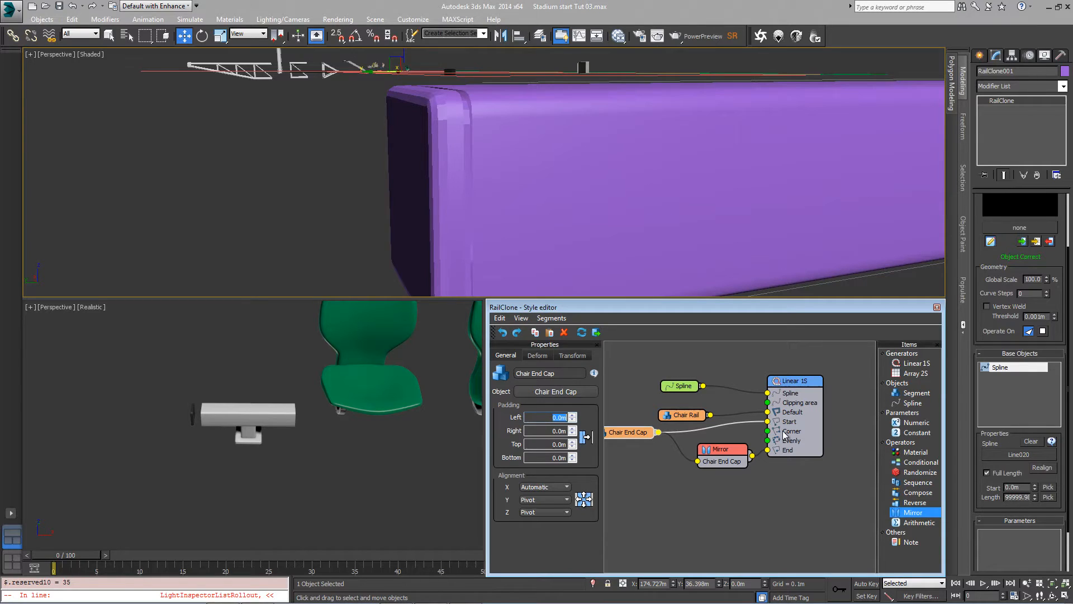
text(-)
key(Tab)
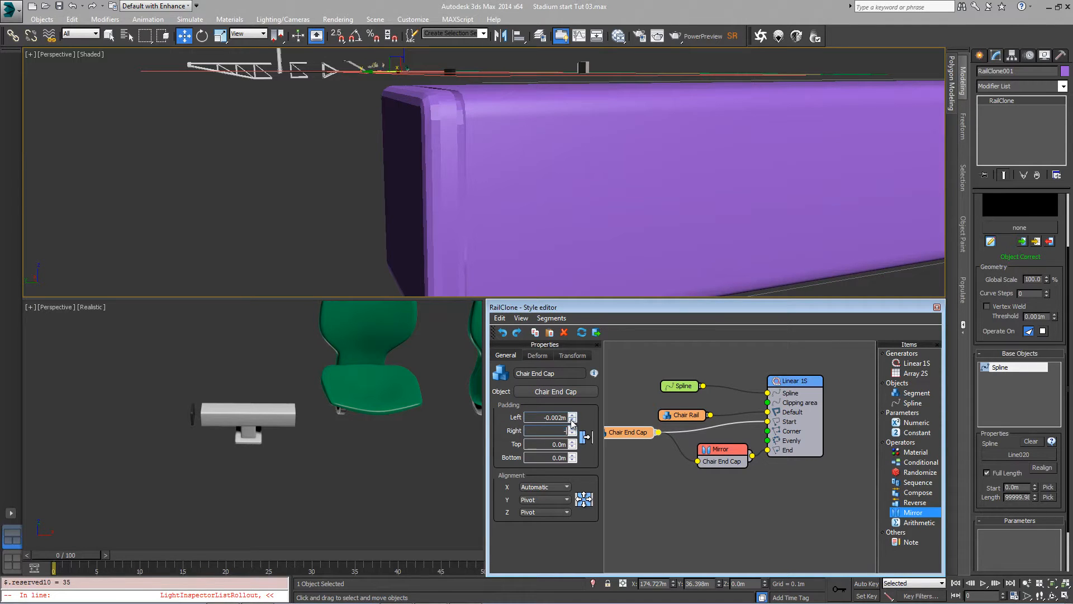
text(-0.00)
text(2)
key(Return)
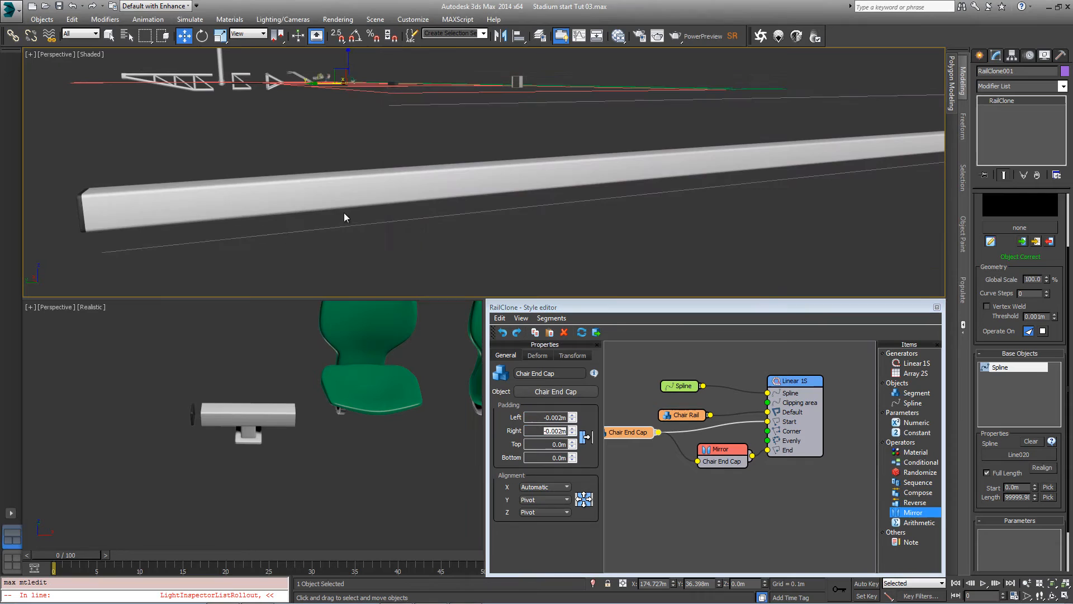
middle_drag(344, 212, 408, 222)
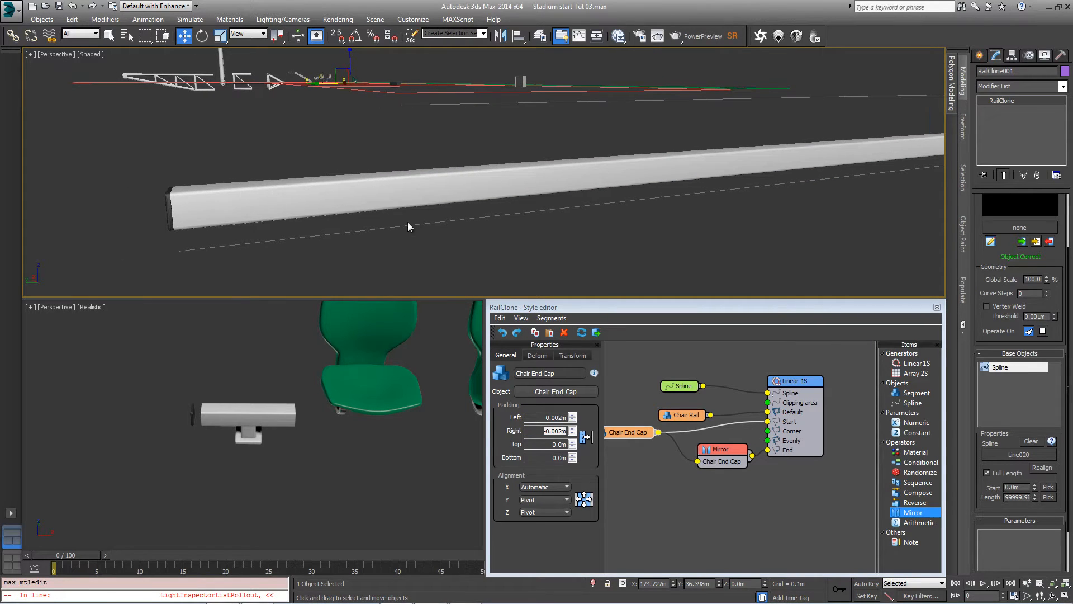
Step: Add a second Linear 1S generator below the first and place a copy of the Chair Rail segment beside it
drag(910, 363, 794, 491)
click(672, 416)
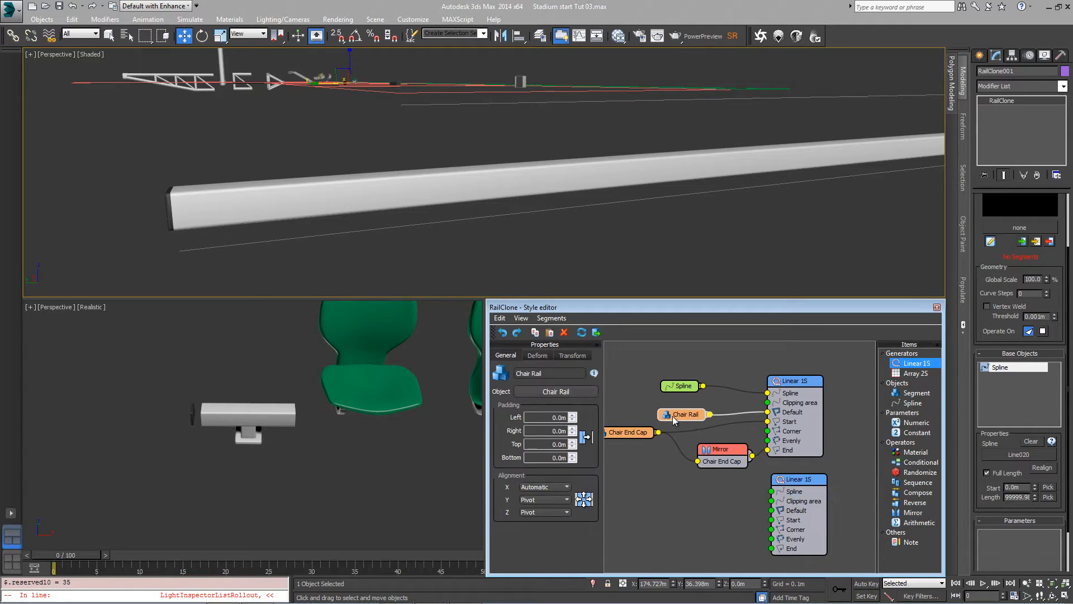
right_click(669, 412)
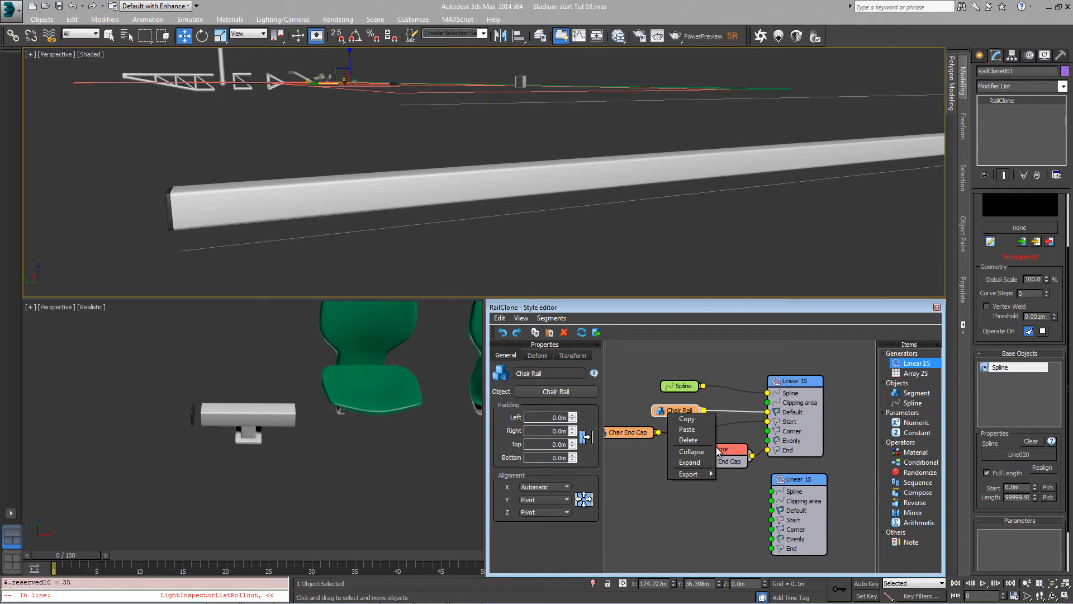
click(705, 420)
right_click(662, 506)
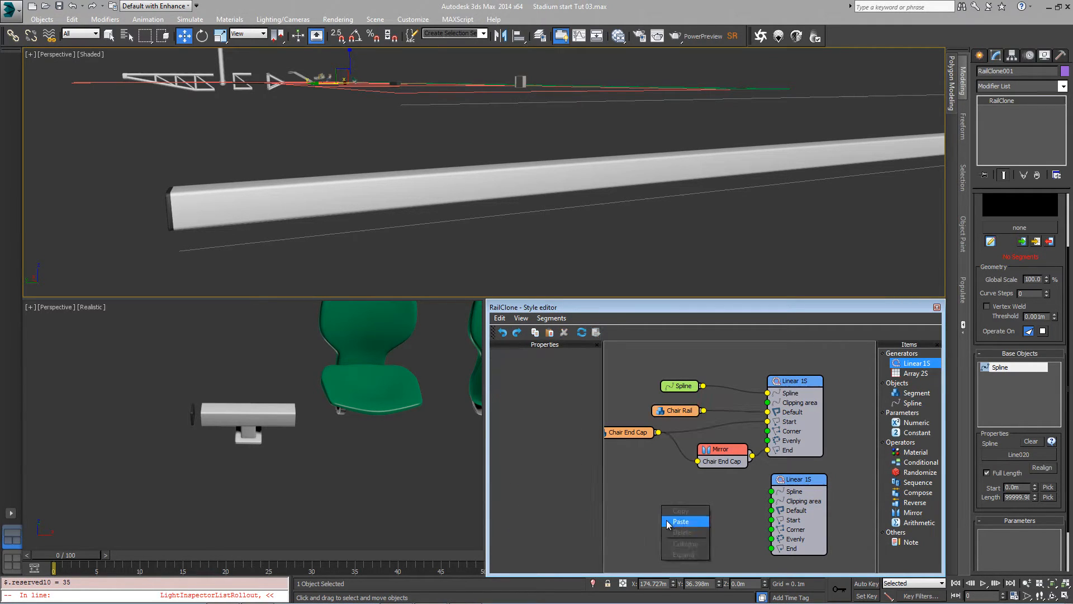
click(667, 519)
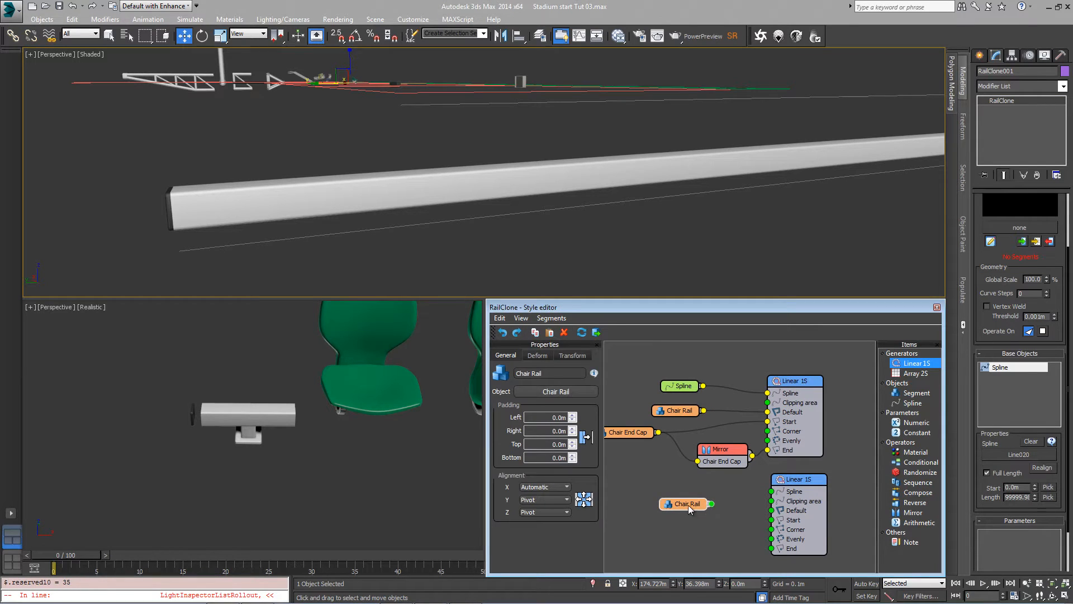
Step: Wire the copied segment to the second generator's Evenly input and replace its object with the chair upright
drag(688, 505, 691, 505)
drag(765, 541, 773, 540)
drag(688, 507, 688, 511)
click(548, 391)
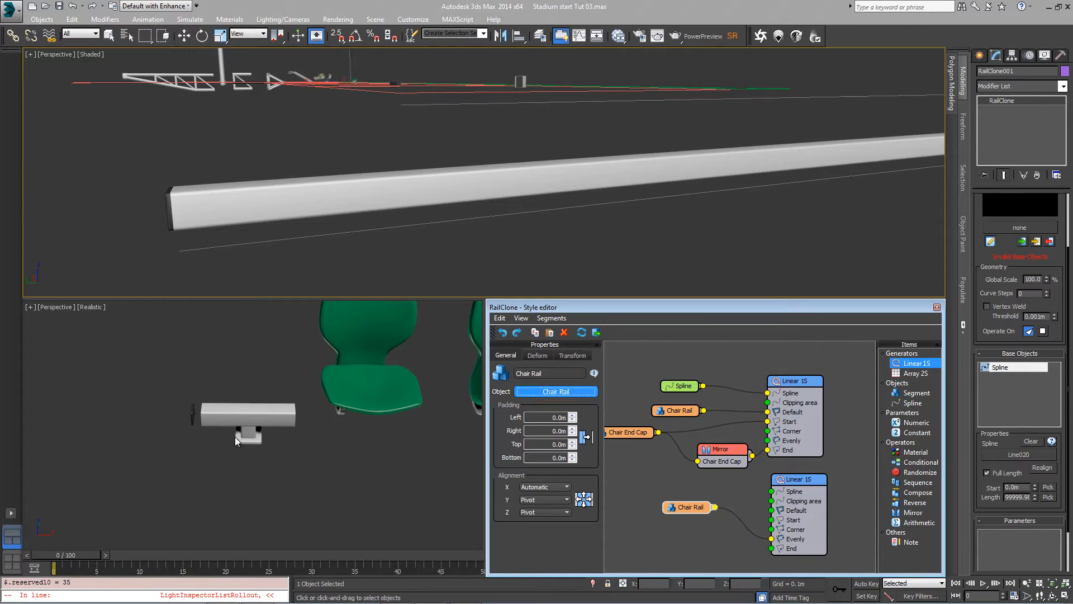
click(248, 435)
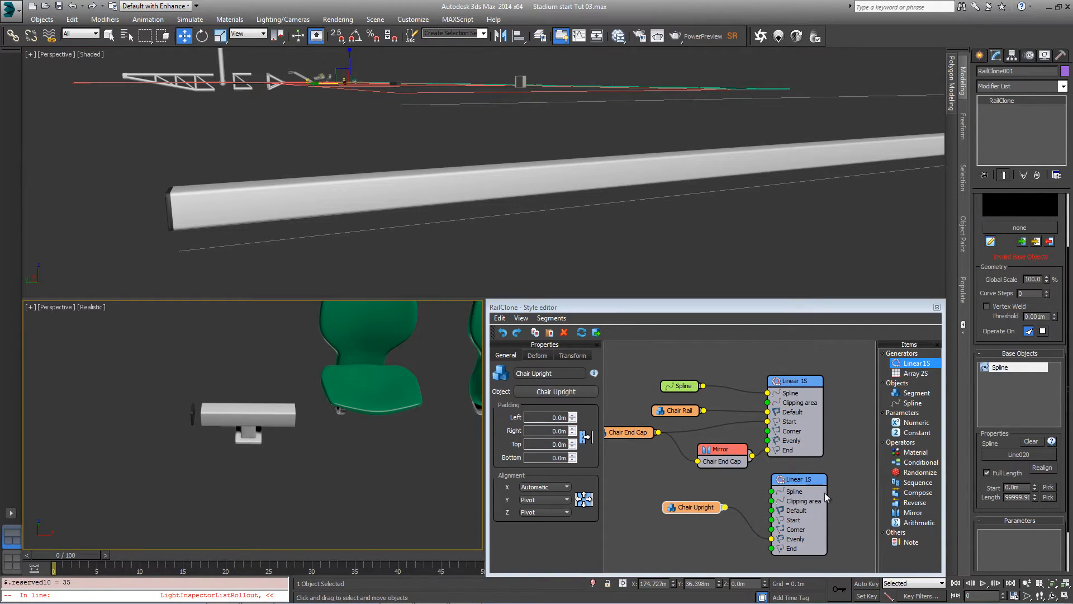
Step: Wire the Spline node to the second generator's Spline input and look along the rail at the uprights
drag(703, 511, 699, 512)
drag(685, 387, 771, 491)
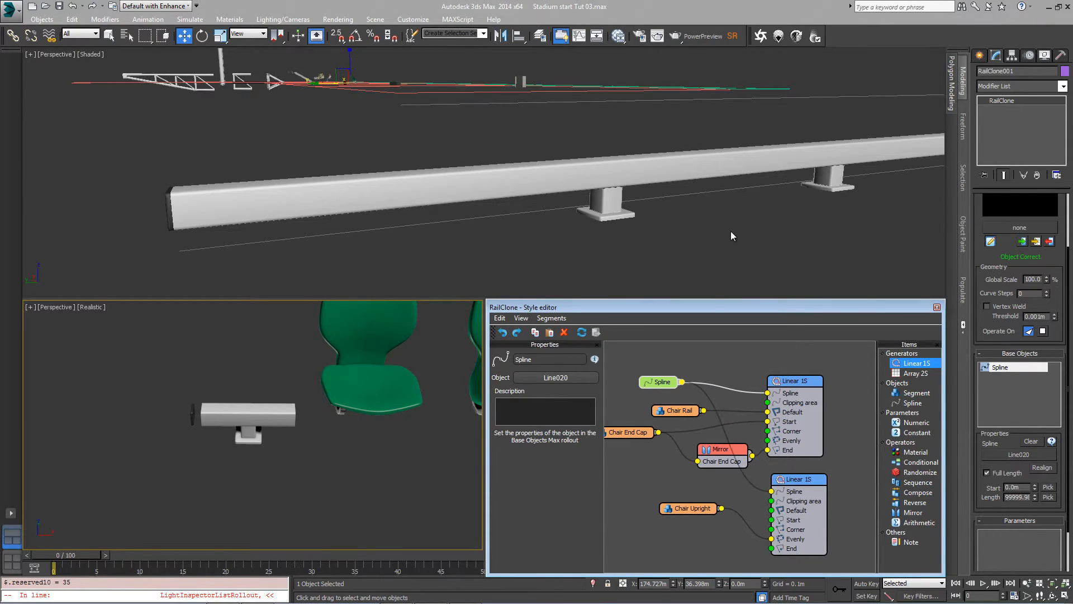
middle_drag(732, 235, 564, 189)
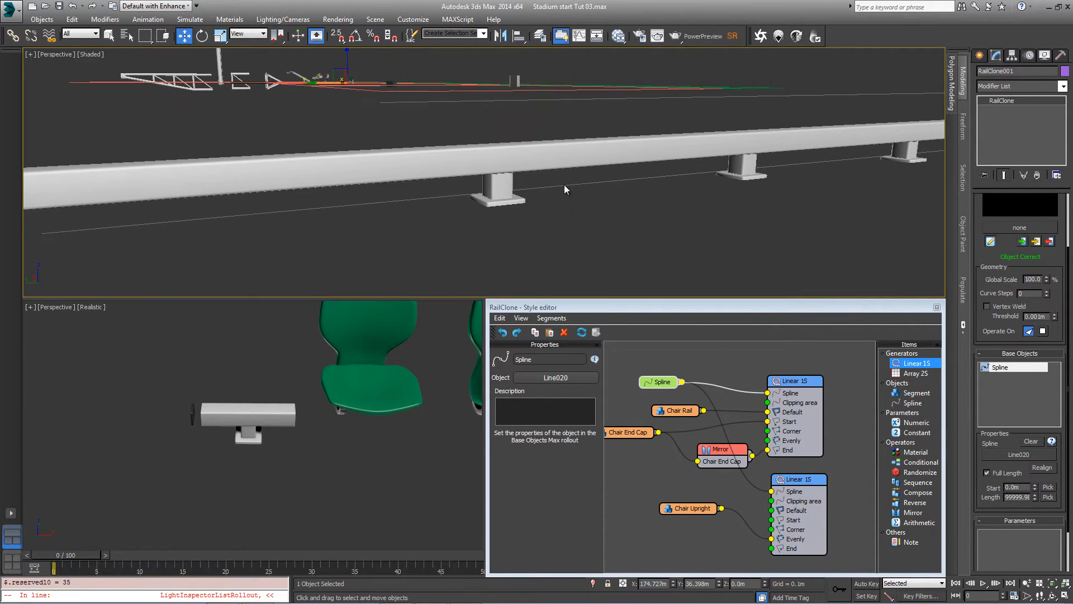
middle_drag(779, 215, 758, 210)
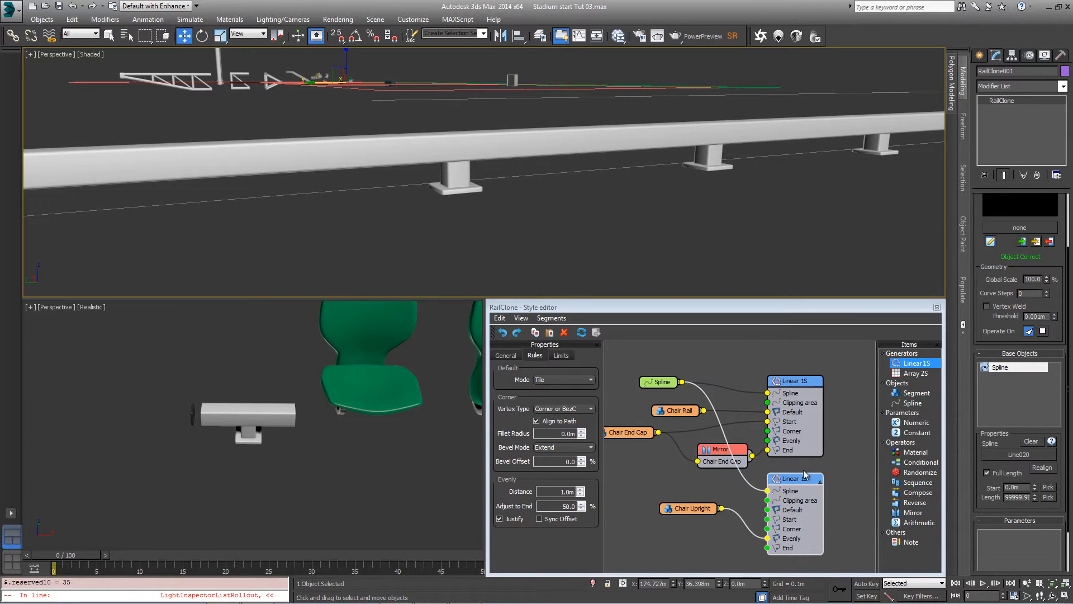
Step: Set the second generator's Evenly distance to 0.9 m
drag(795, 484, 792, 488)
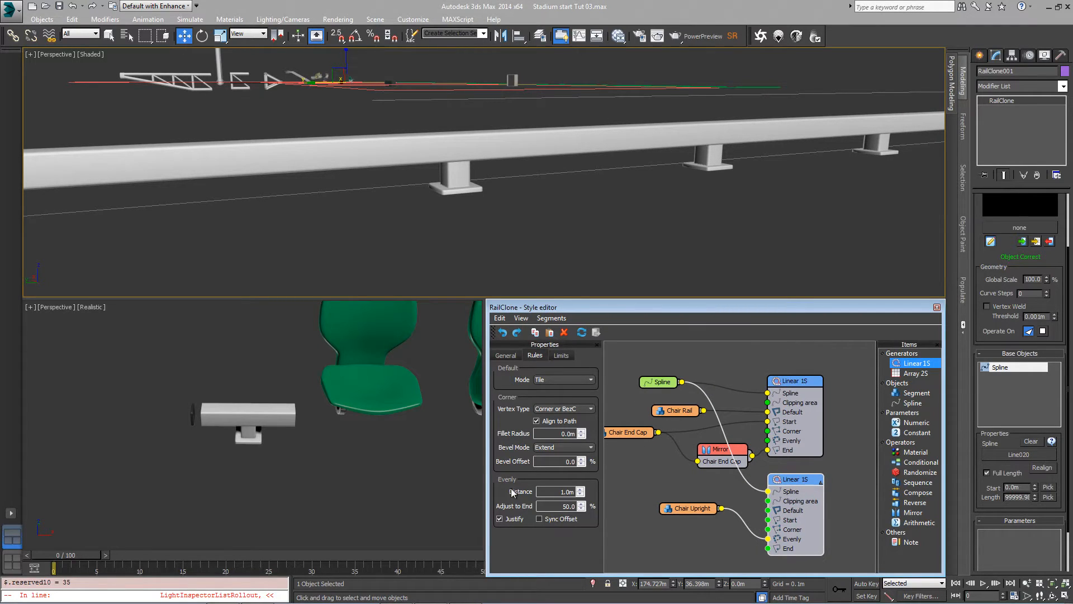
drag(580, 492, 590, 491)
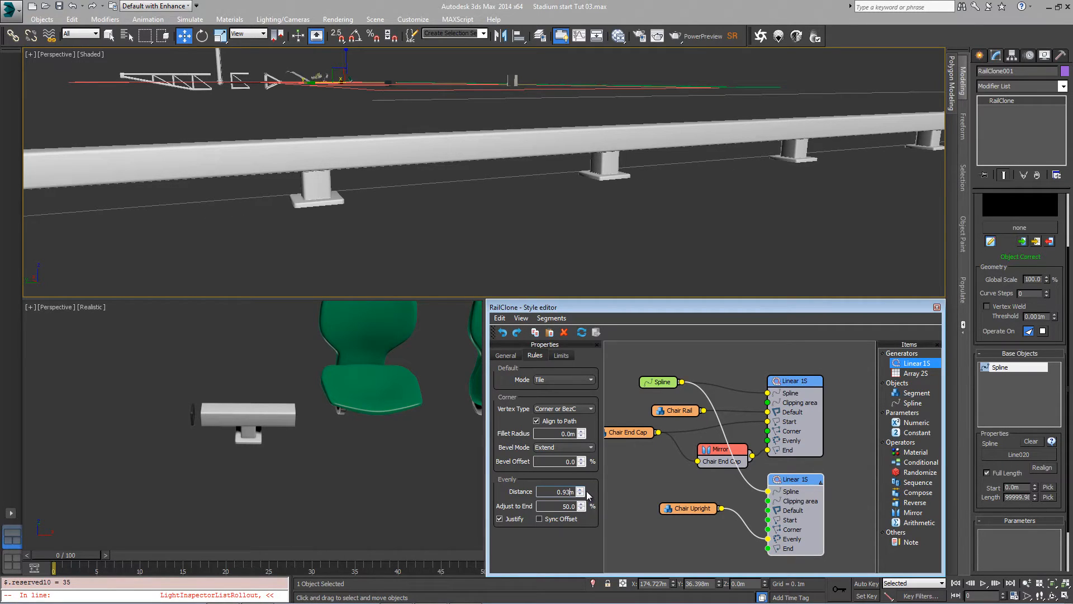
drag(556, 493, 601, 490)
text(0.9)
key(Return)
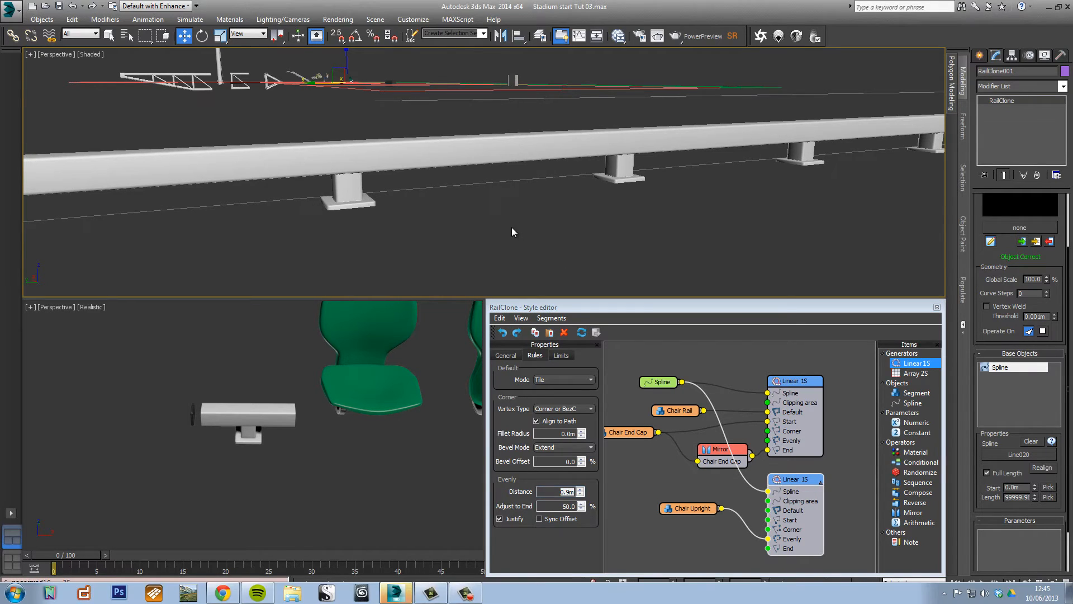
scroll(503, 232, down, 4)
middle_drag(491, 237, 447, 227)
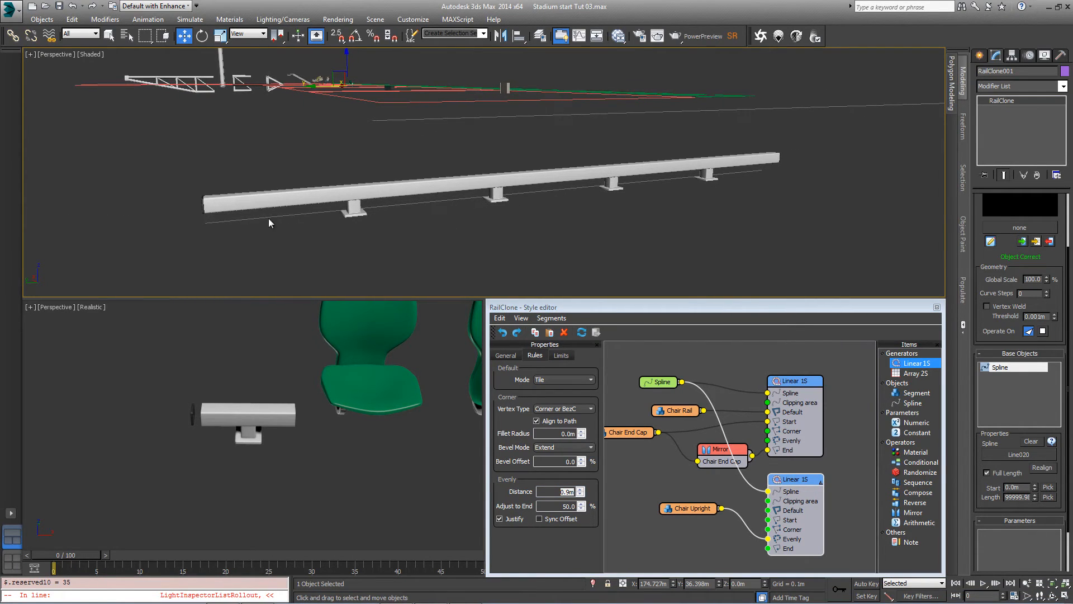
Step: Wire the Chair Upright segment to the second generator's Start and End inputs as well
click(670, 510)
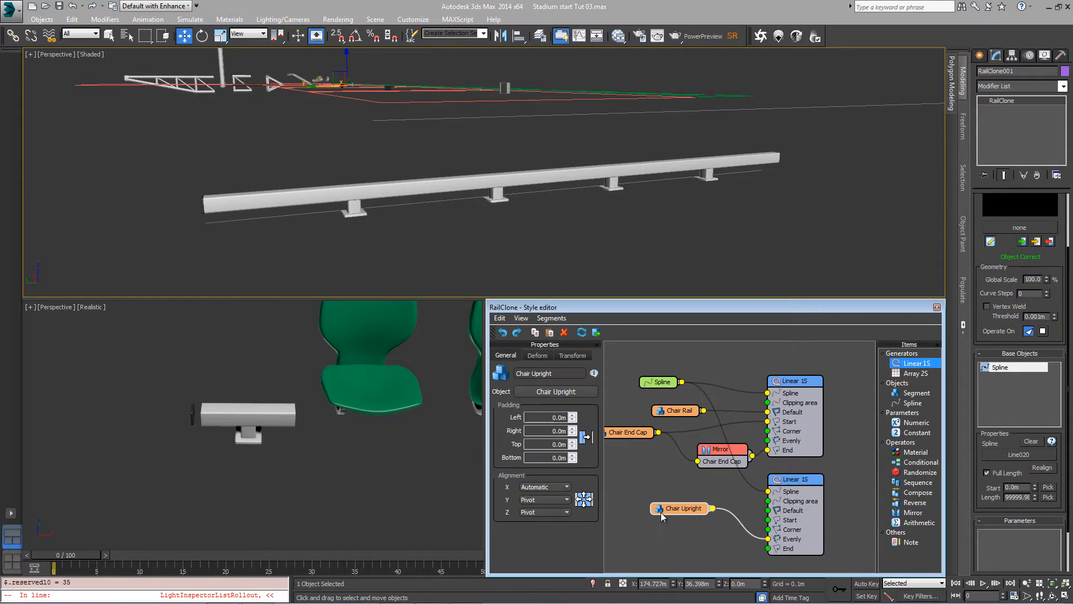
drag(692, 506, 672, 511)
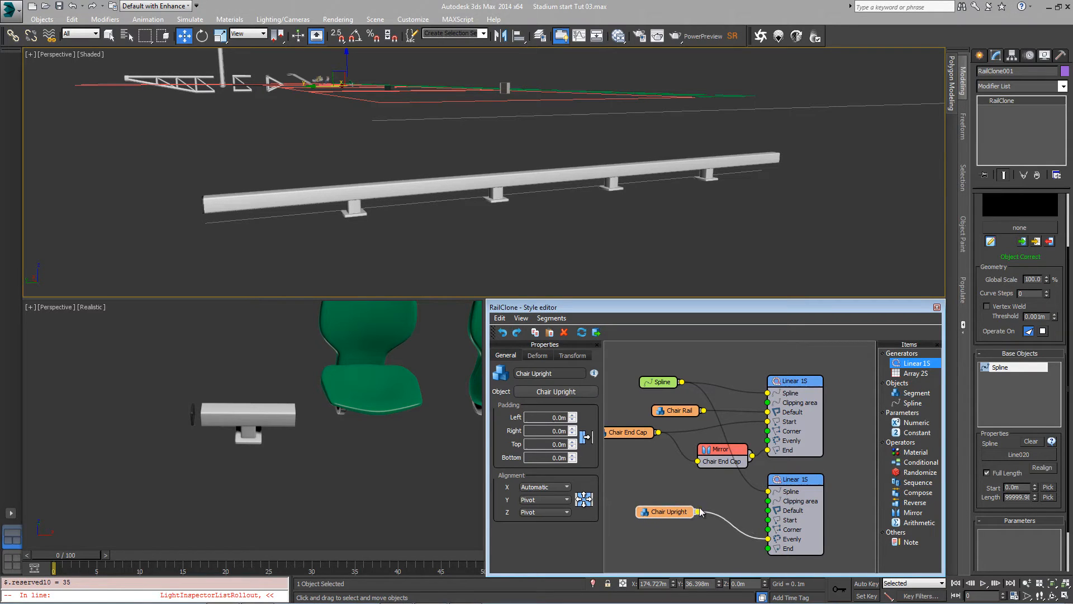
drag(770, 523, 768, 520)
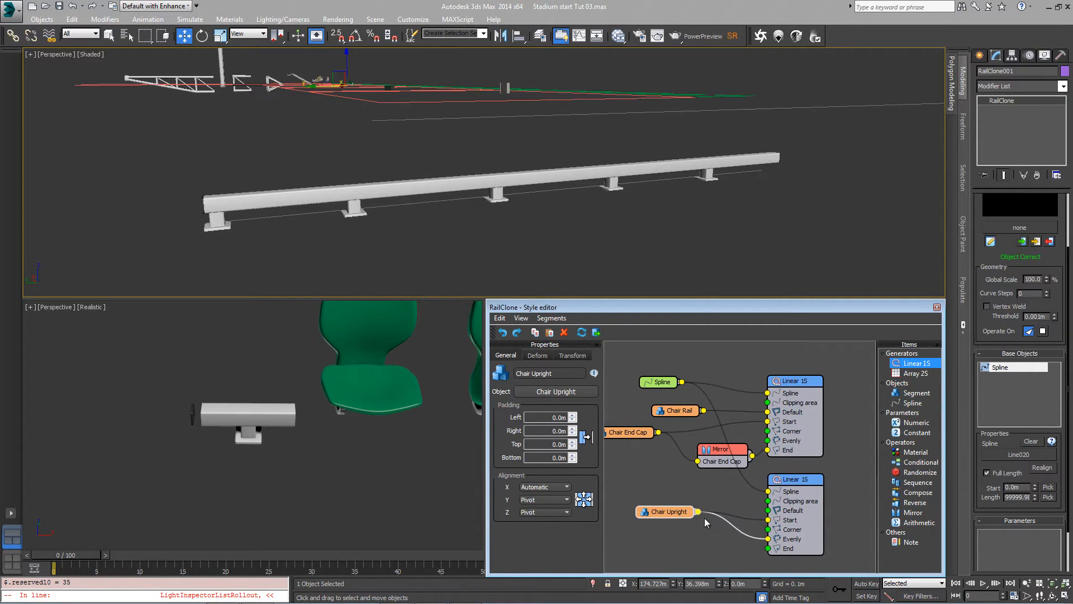
drag(699, 511, 768, 548)
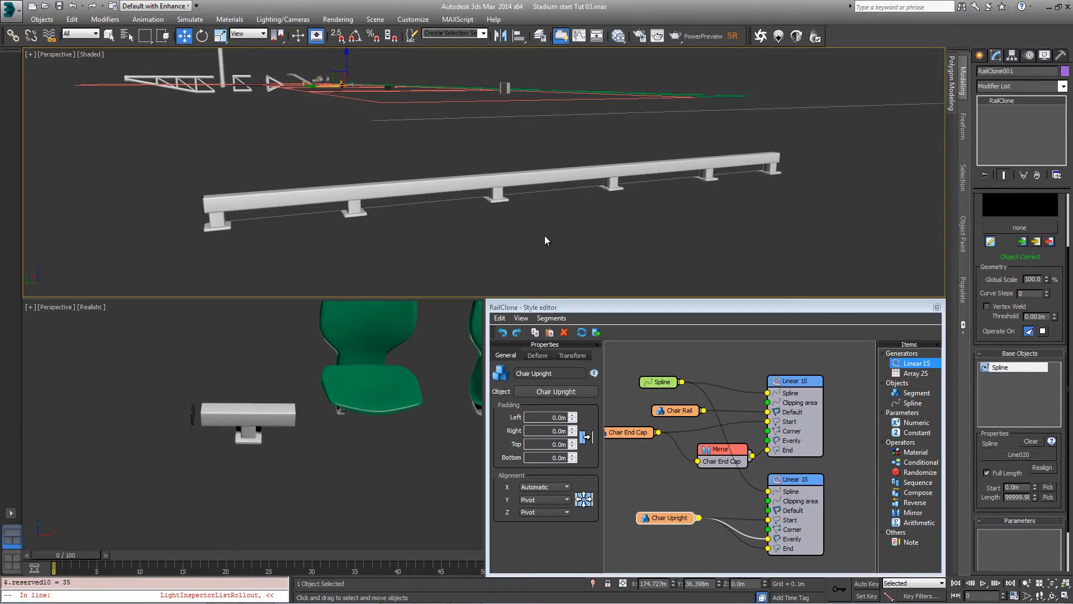
Step: Add a third Linear 1S generator below the others and wire the Spline node to its Spline input
middle_drag(416, 384, 317, 401)
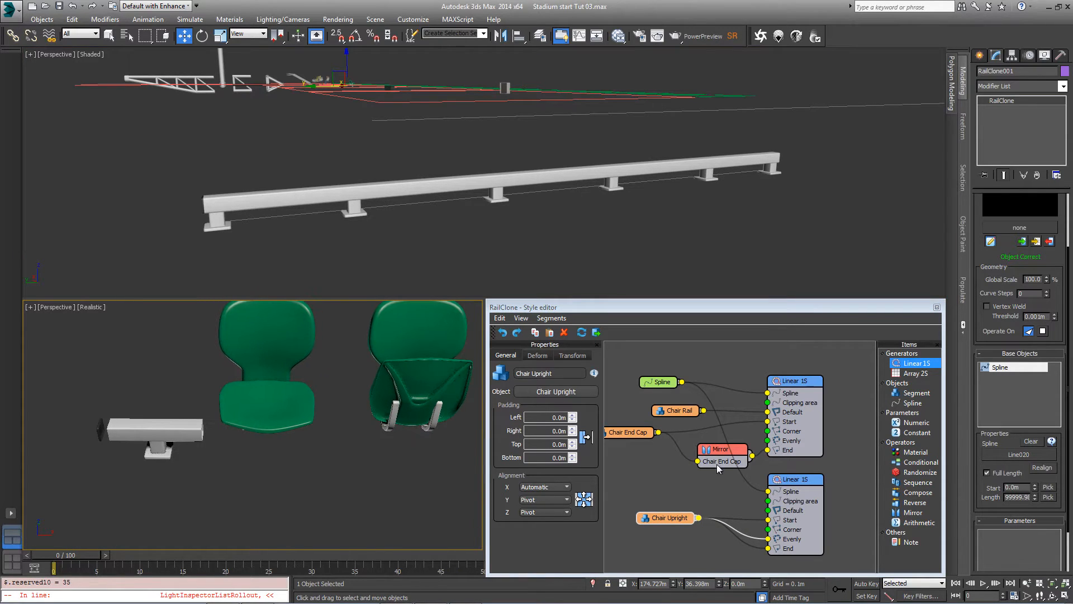
middle_drag(735, 471, 727, 386)
scroll(741, 427, down, 1)
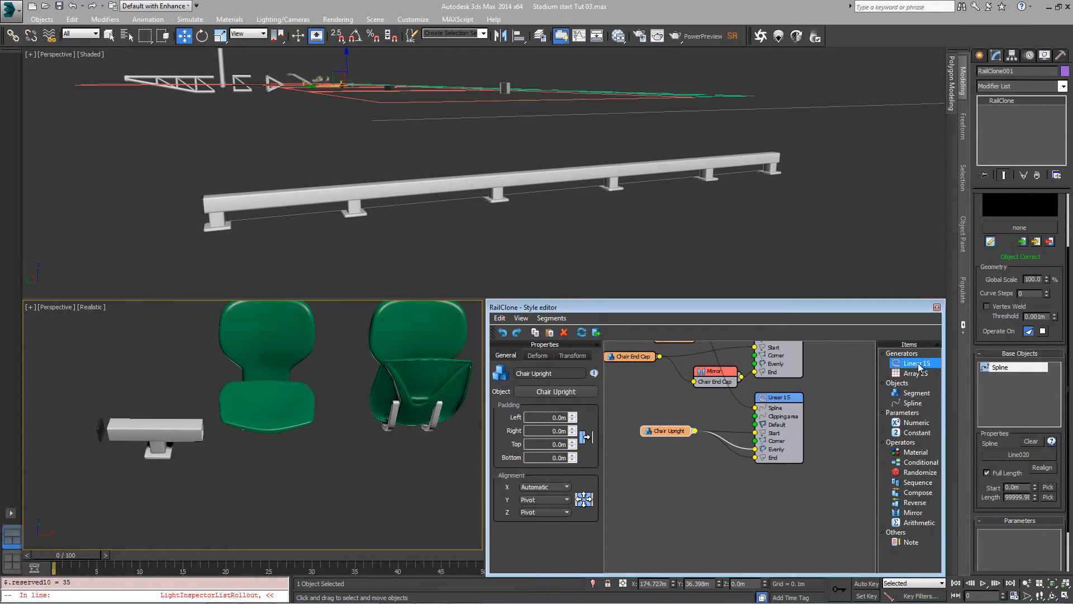
drag(915, 363, 797, 477)
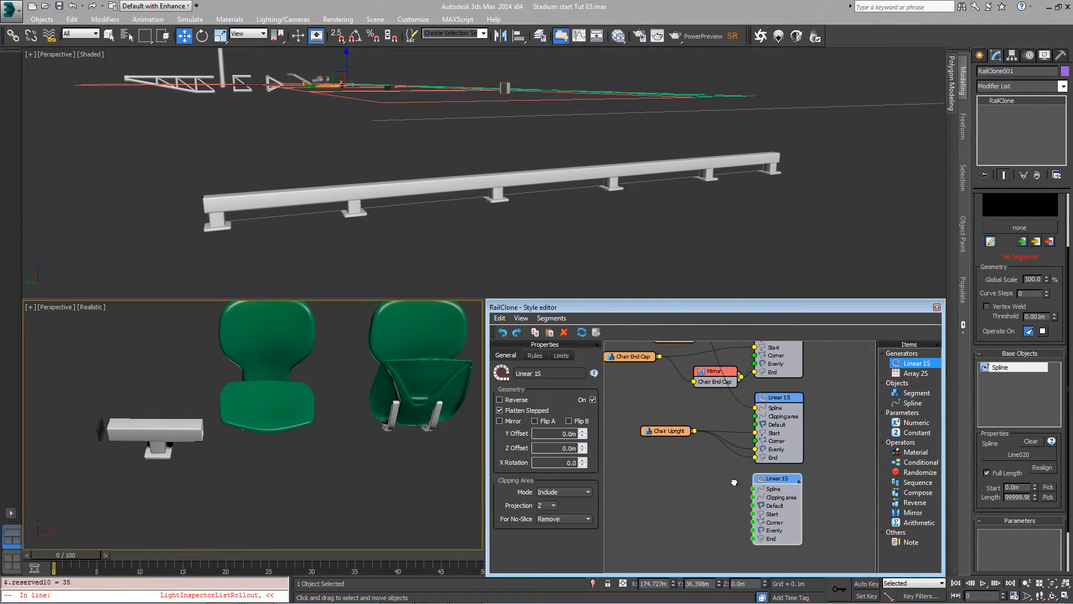
middle_drag(702, 339, 677, 400)
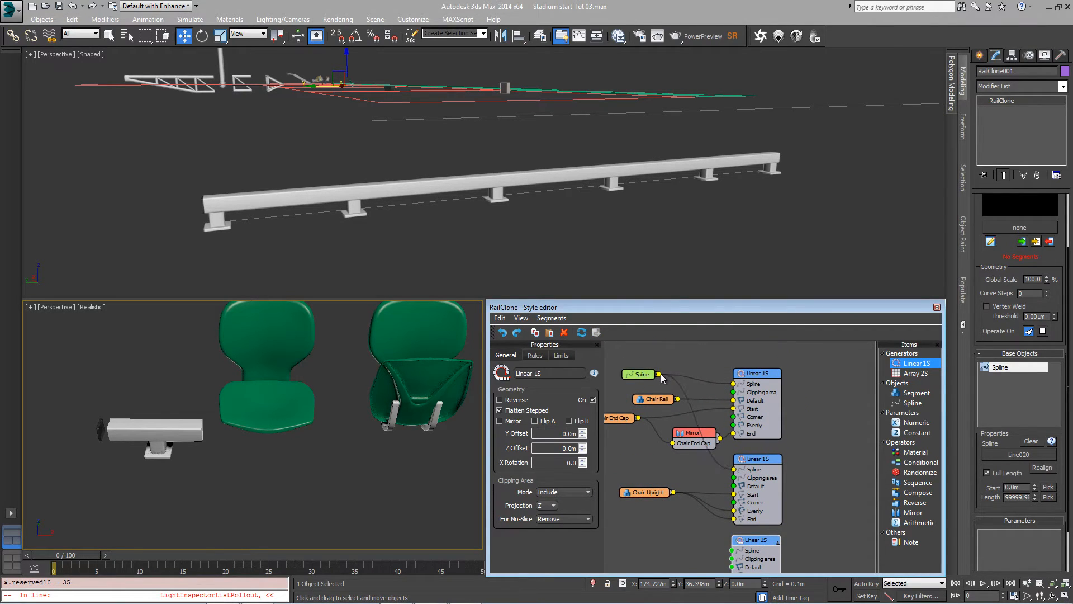
drag(660, 375, 733, 552)
scroll(735, 555, down, 1)
middle_drag(735, 555, 734, 476)
Step: Duplicate the Chair Upright segment and place the copy beside the third generator
click(681, 441)
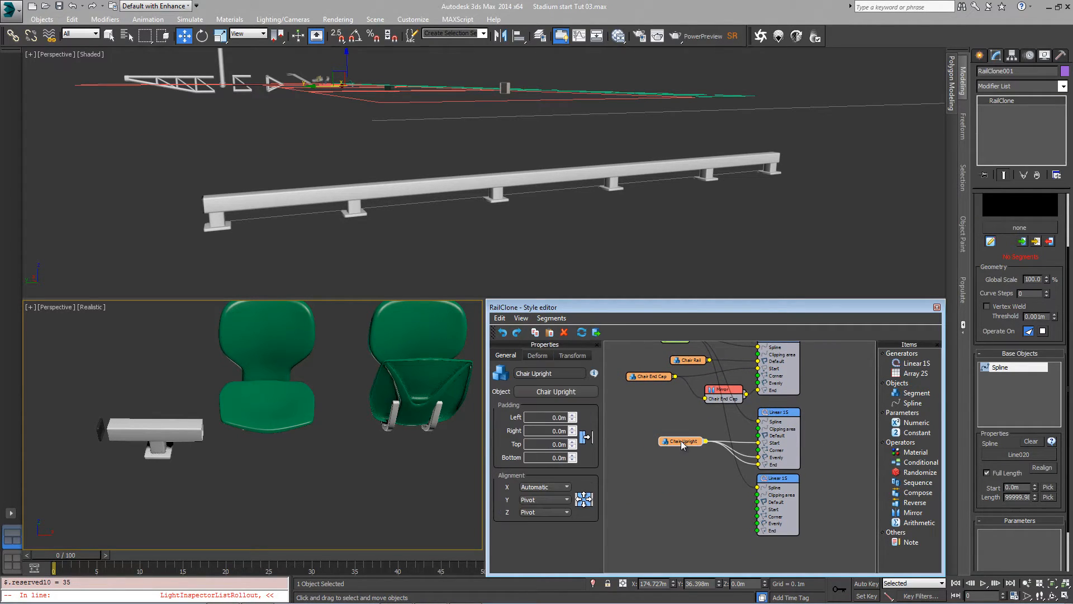
click(699, 460)
right_click(688, 504)
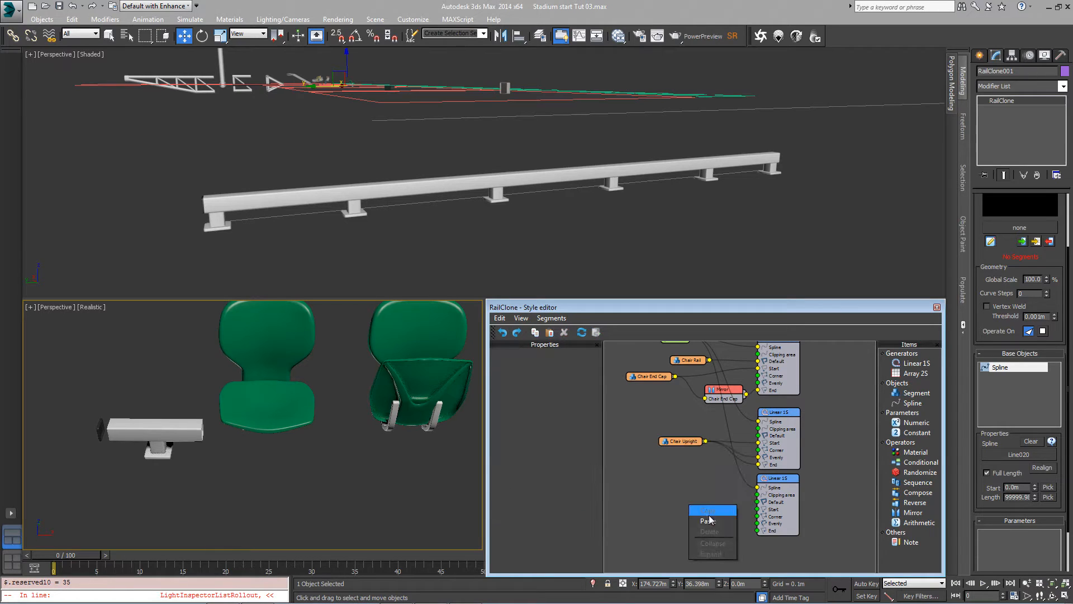
click(705, 520)
Step: Wire the copied upright segment to the third generator's Evenly input and replace its object with the front-facing green chair
drag(682, 460, 743, 479)
click(556, 391)
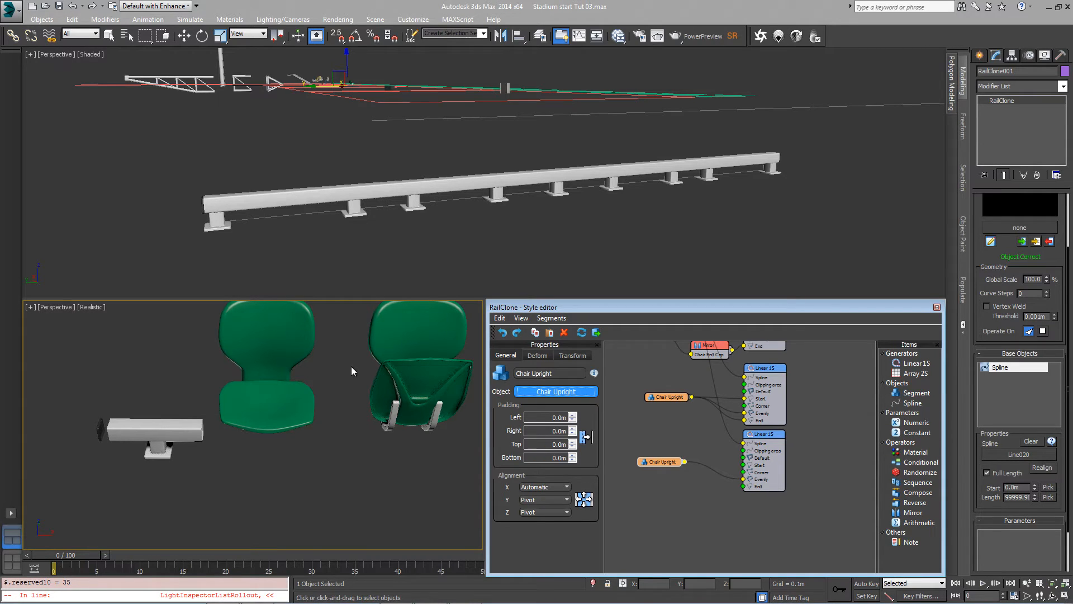
click(254, 395)
Step: Switch the RailClone object's viewport display mode to Mesh
scroll(1020, 556, down, 3)
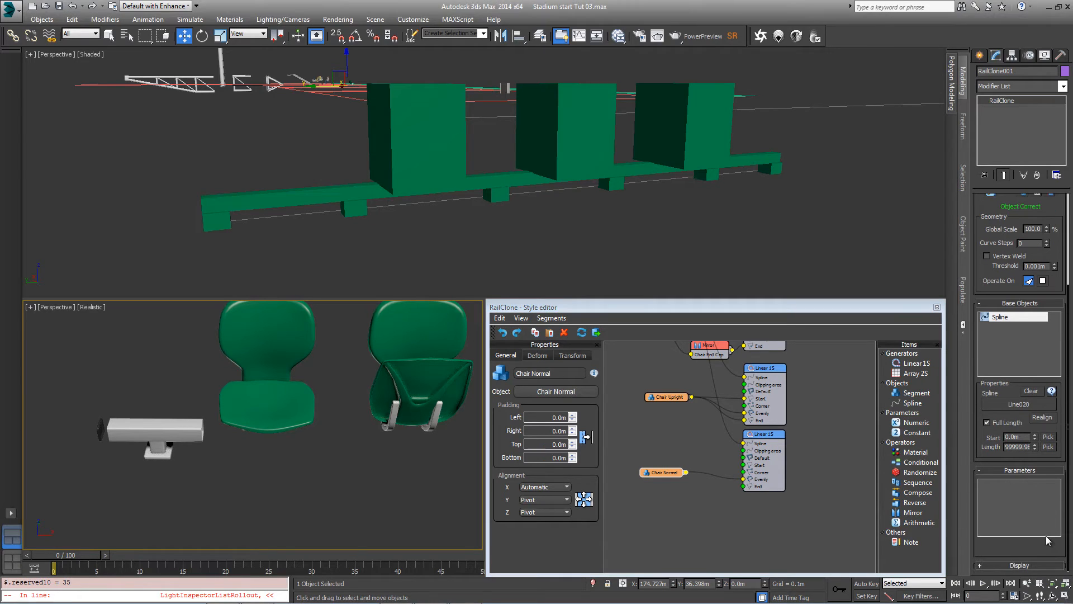
click(1019, 564)
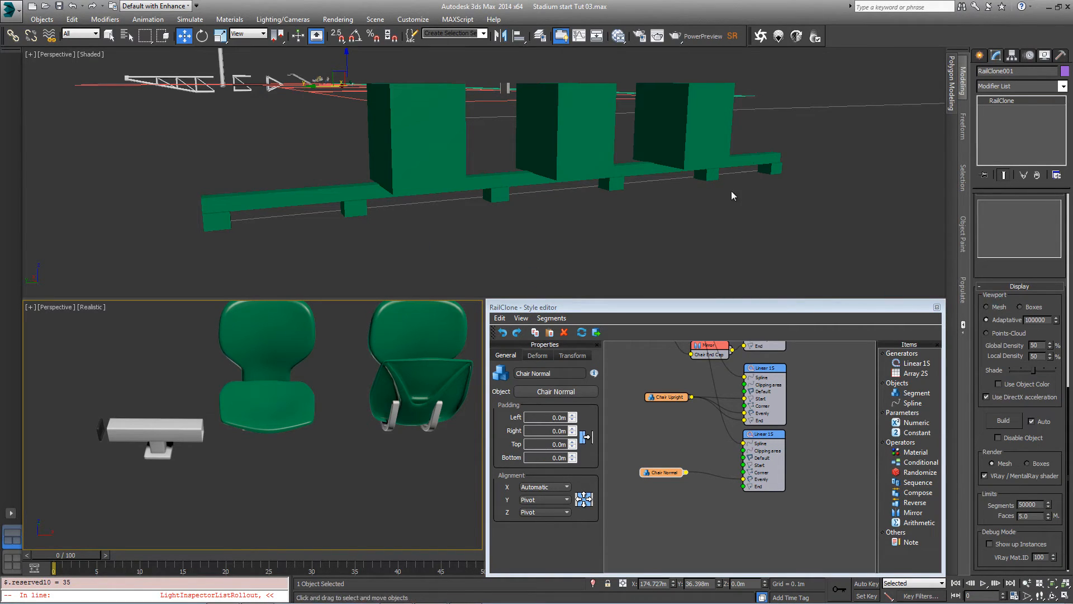
click(998, 307)
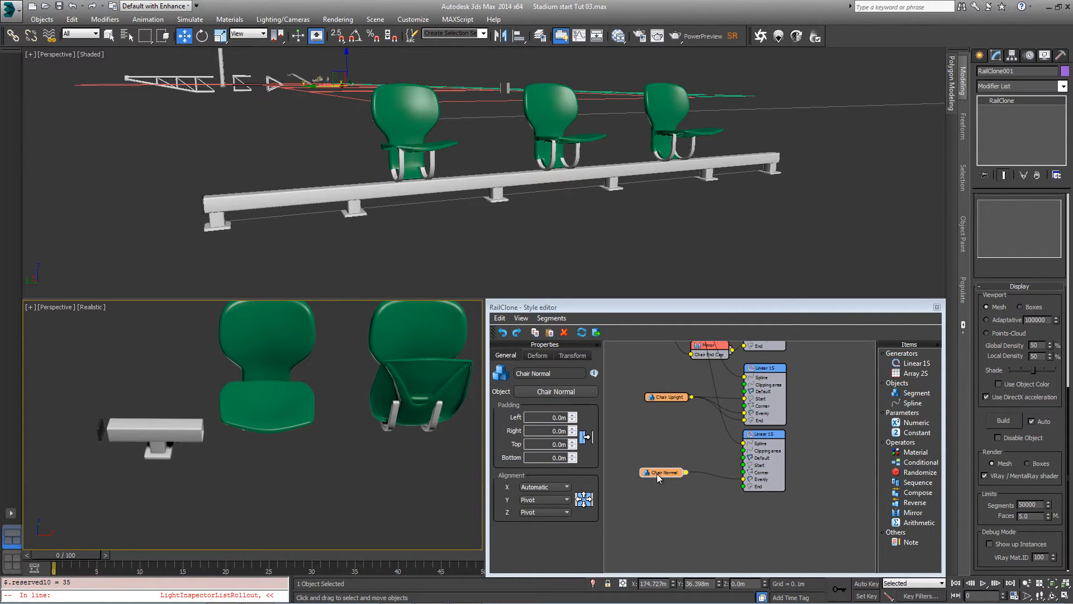
Step: Set the third generator's Evenly distance to 0.43 m and turn off its Justify option
drag(656, 474, 655, 476)
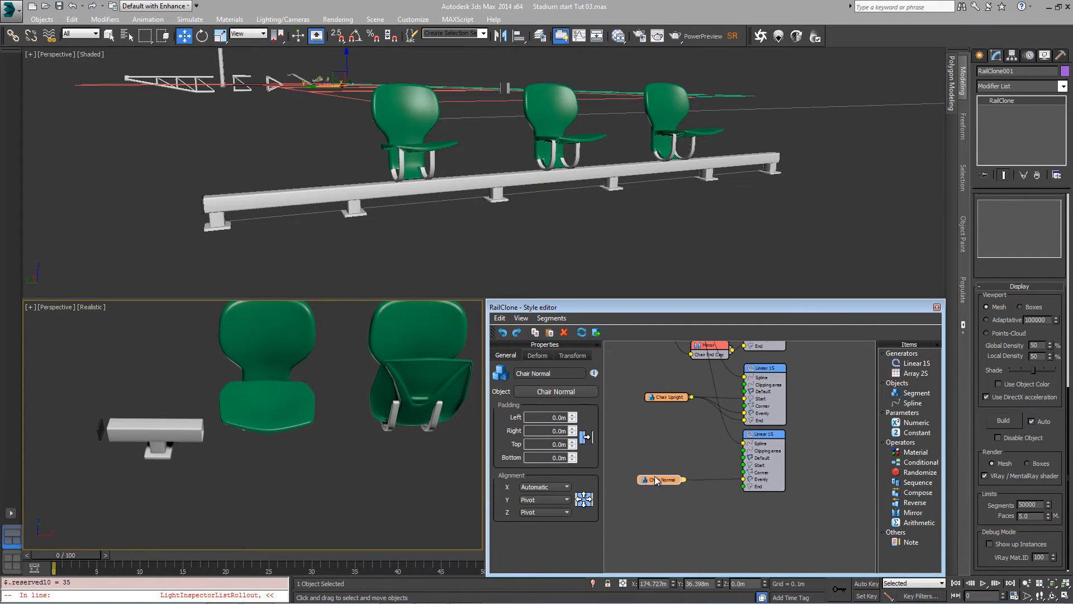
click(773, 434)
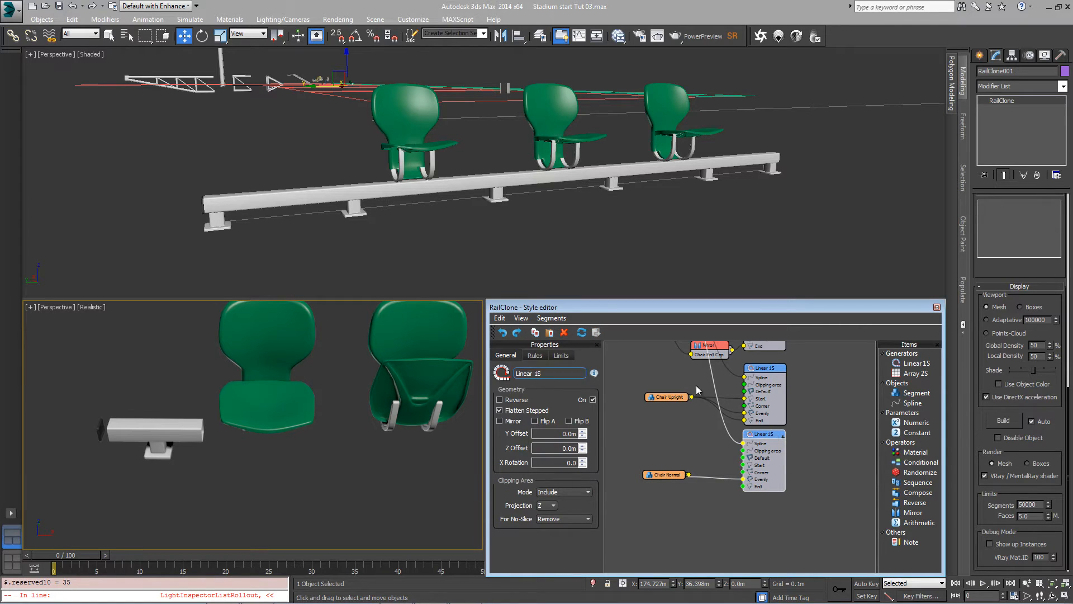
drag(765, 433, 763, 443)
click(540, 355)
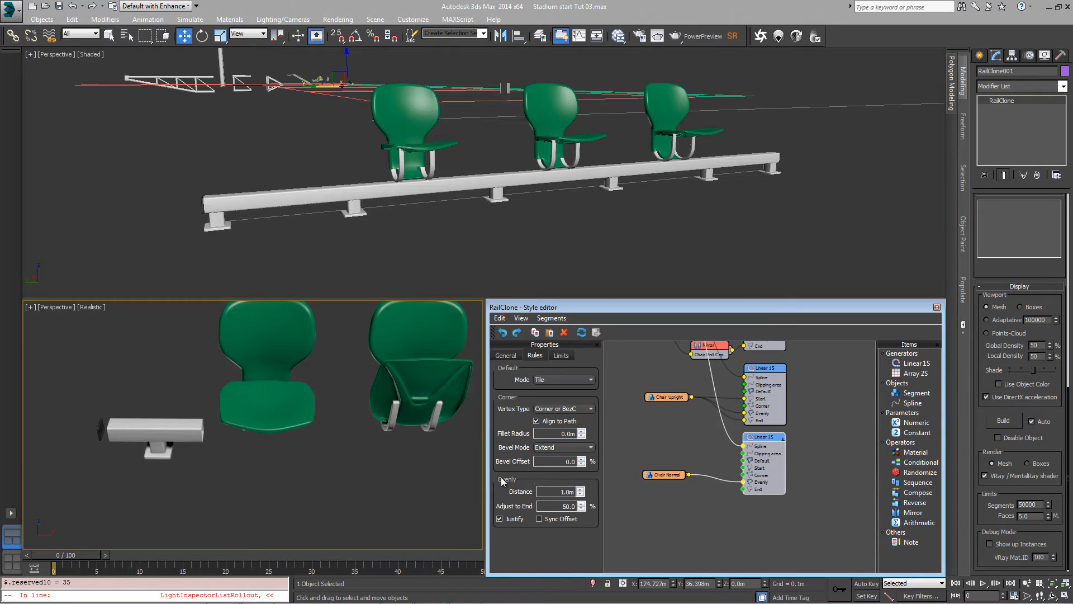
drag(585, 491, 574, 525)
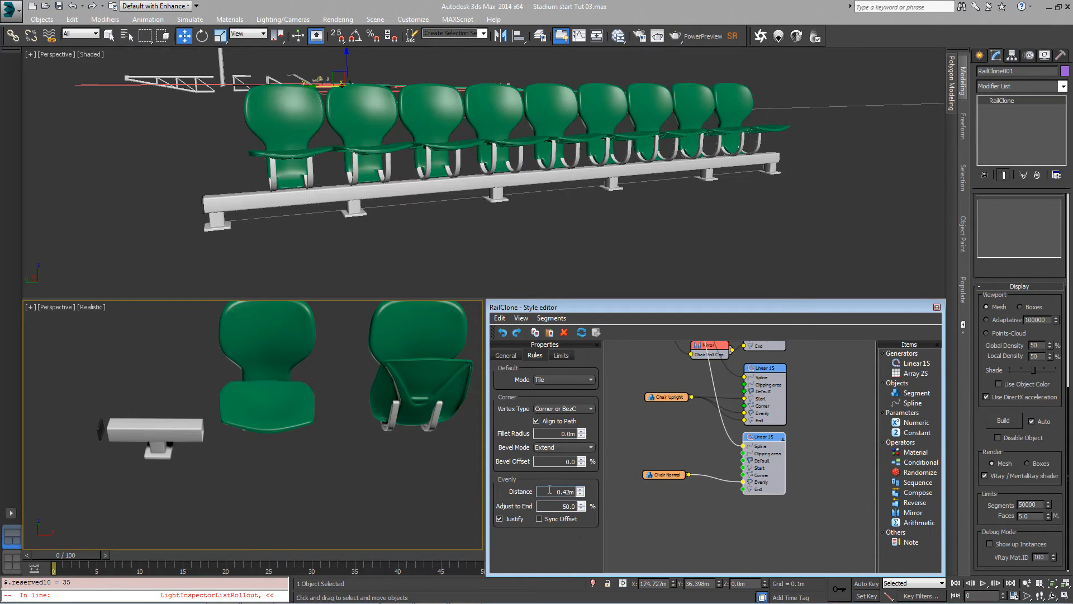
drag(543, 492, 675, 450)
text(0.43)
key(Return)
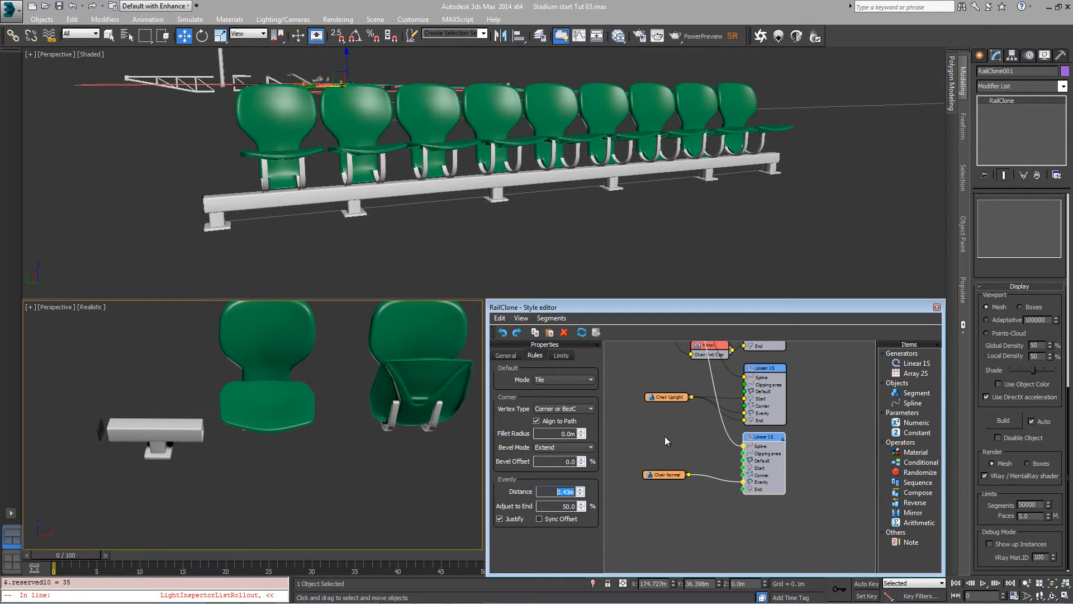
click(499, 519)
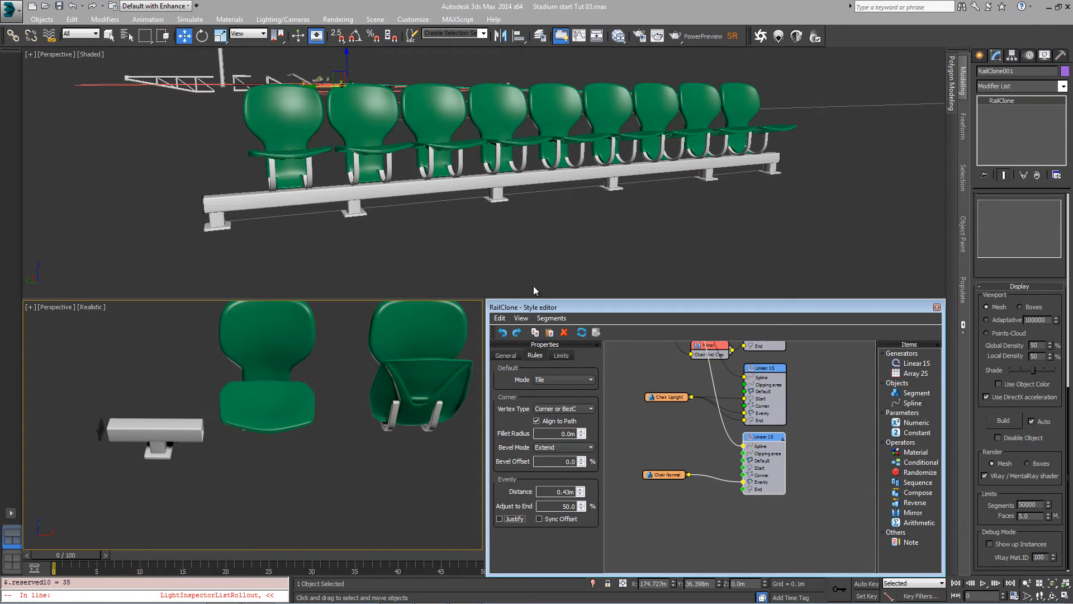
Step: Wire the Chair Normal segment to the third generator's Start input as well and tidy the segment's position
alt+middle_drag(525, 184, 523, 196)
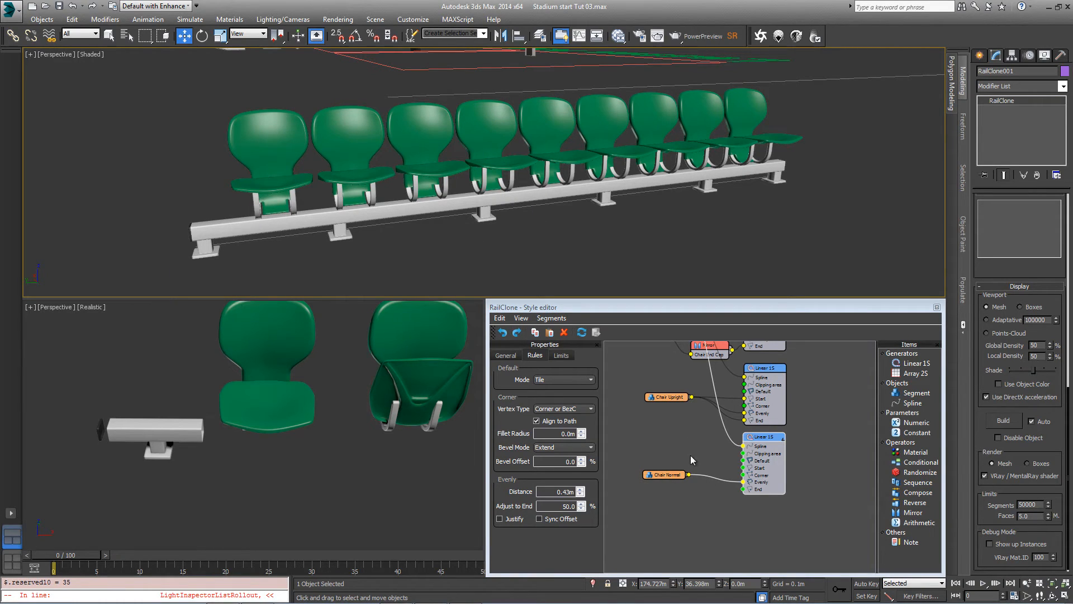
drag(678, 475, 744, 469)
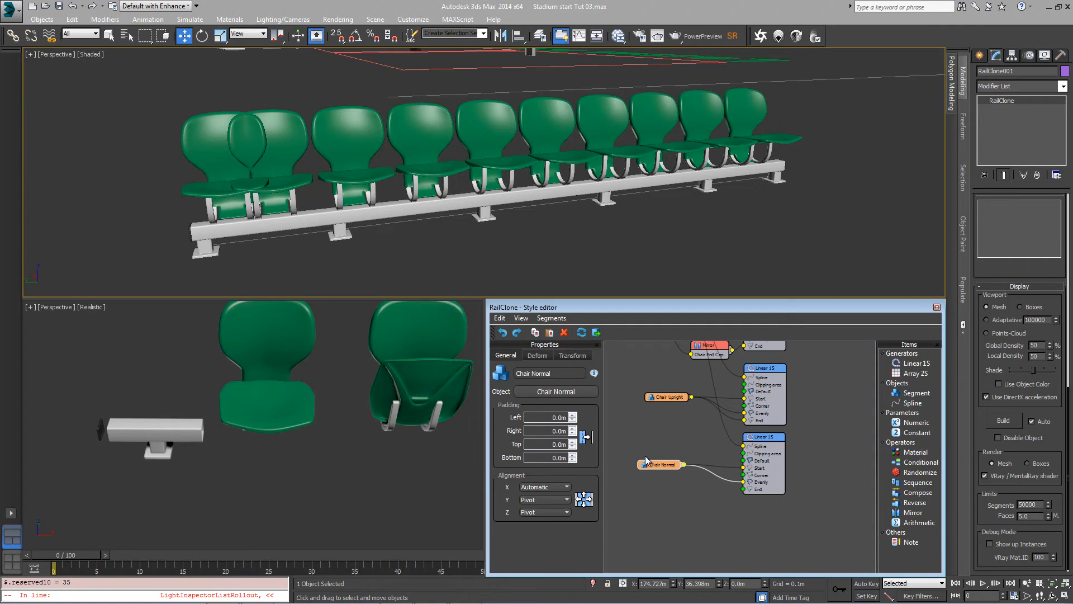
drag(657, 468, 646, 471)
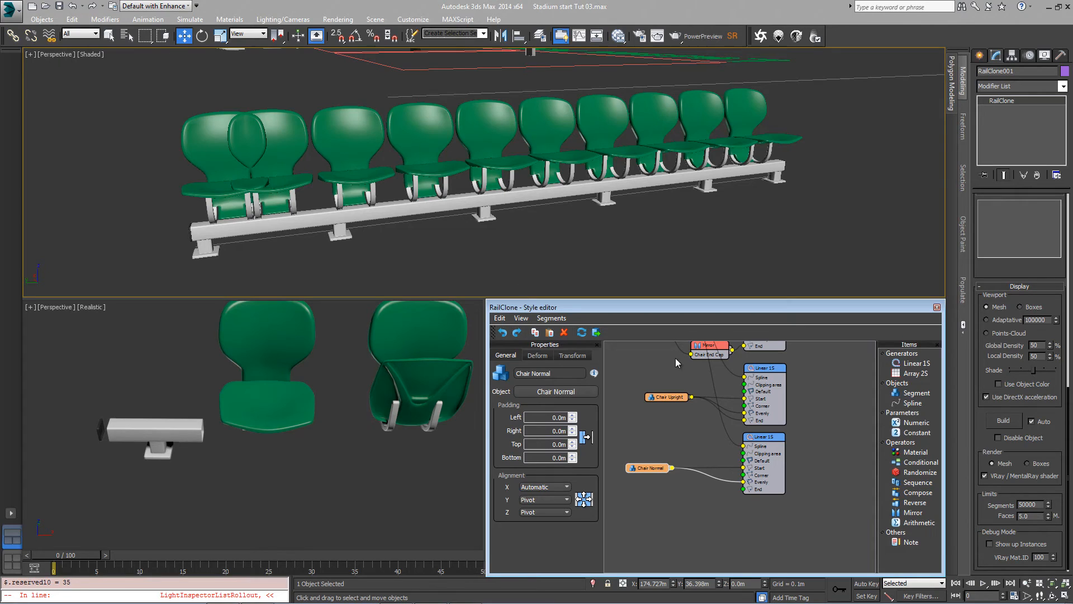
drag(638, 471, 648, 472)
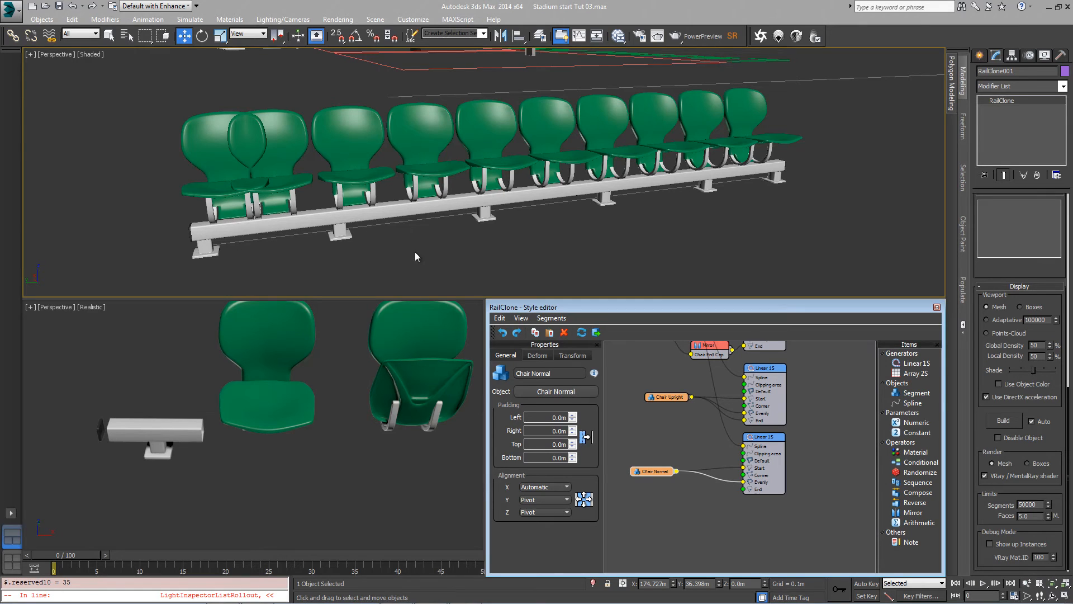
Step: Set the Chair Normal segment's X alignment to Left
click(644, 473)
click(538, 489)
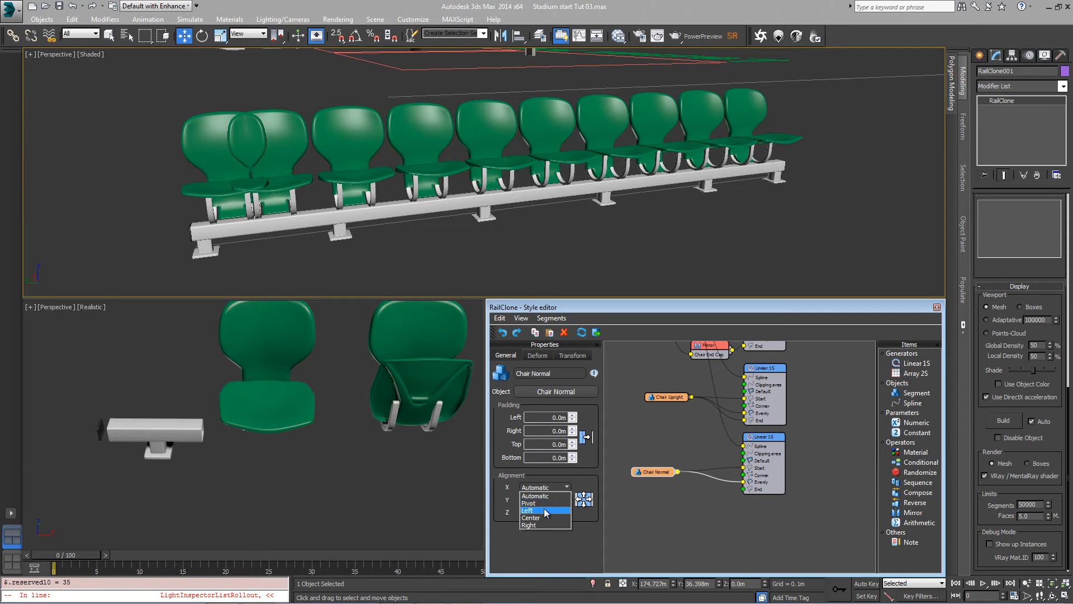
click(545, 509)
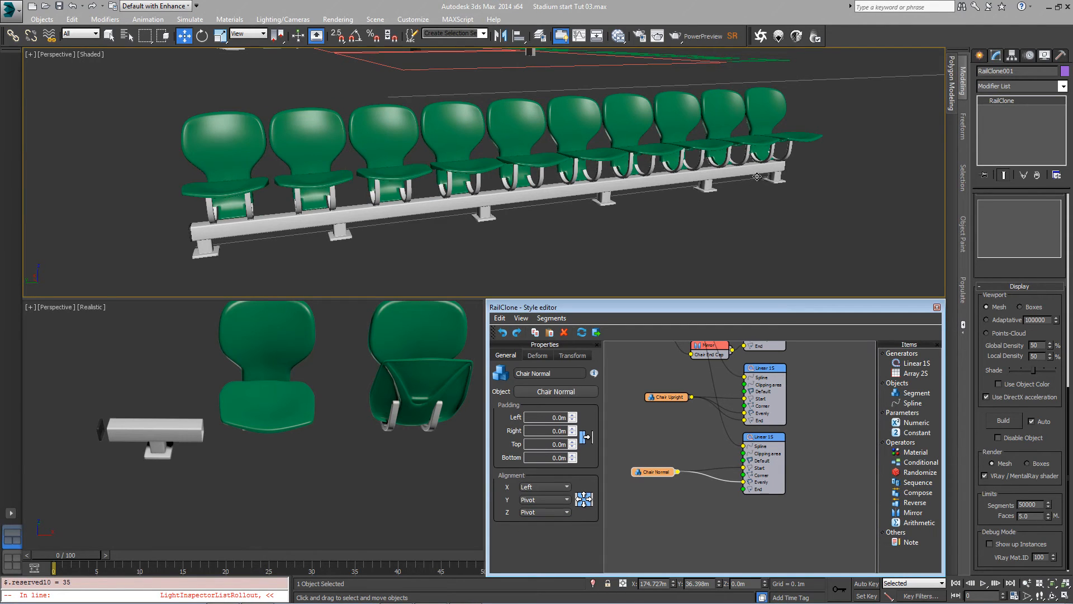
Step: Close the style editor and switch the RailClone object's viewport display mode to Points-Cloud
click(937, 307)
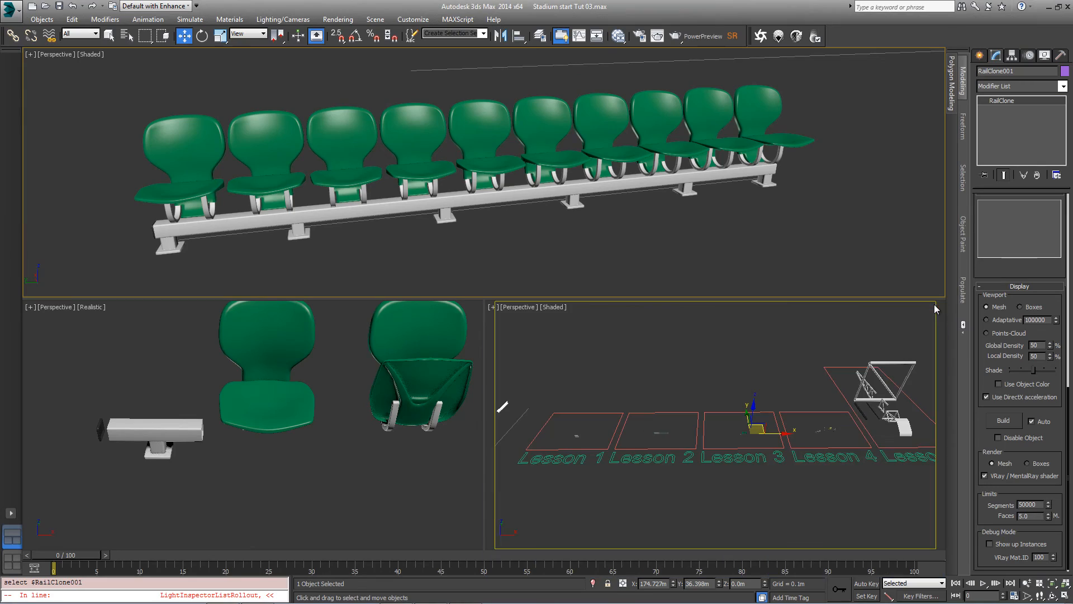
scroll(523, 142, down, 20)
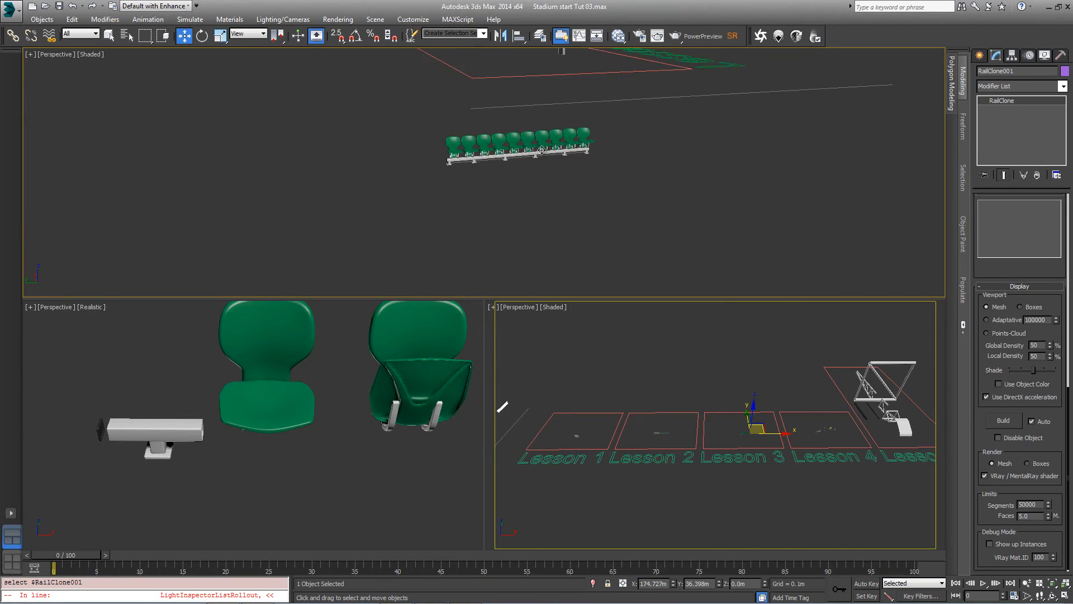
middle_drag(626, 173, 595, 194)
scroll(596, 195, up, 15)
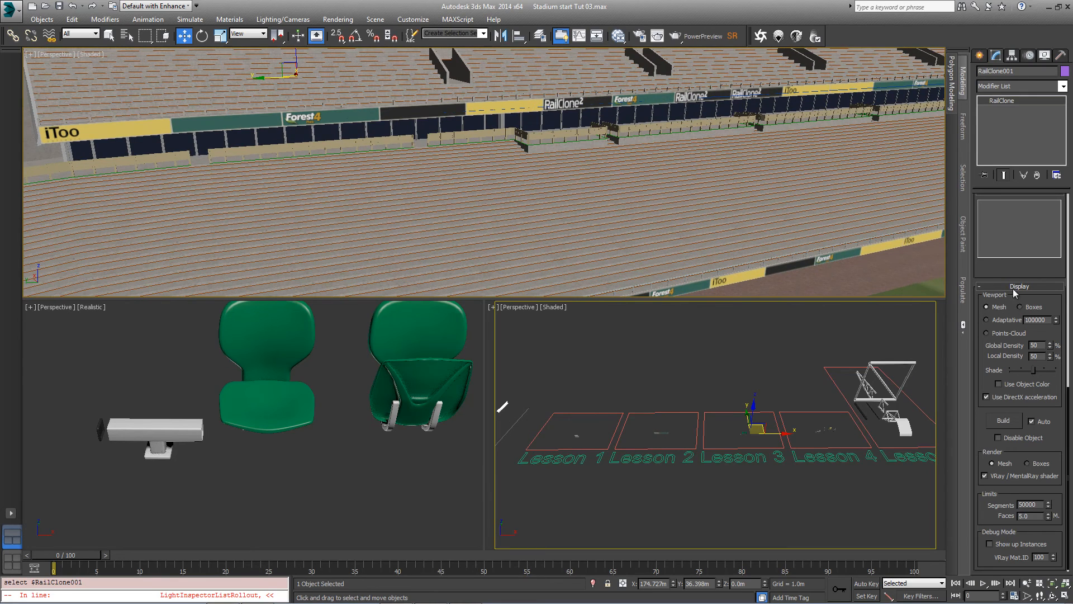
click(1000, 336)
Step: Replace the RailClone object's base spline with the Spline_Chairs rows in the stadium and dismiss the segment limit warnings
scroll(1053, 293, up, 10)
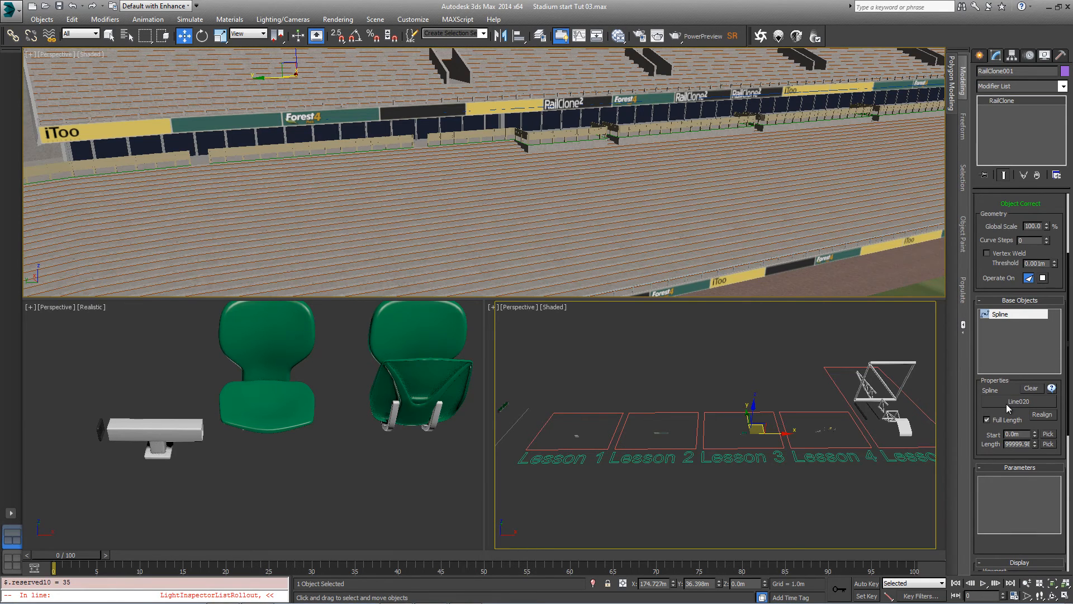
click(1005, 400)
click(596, 253)
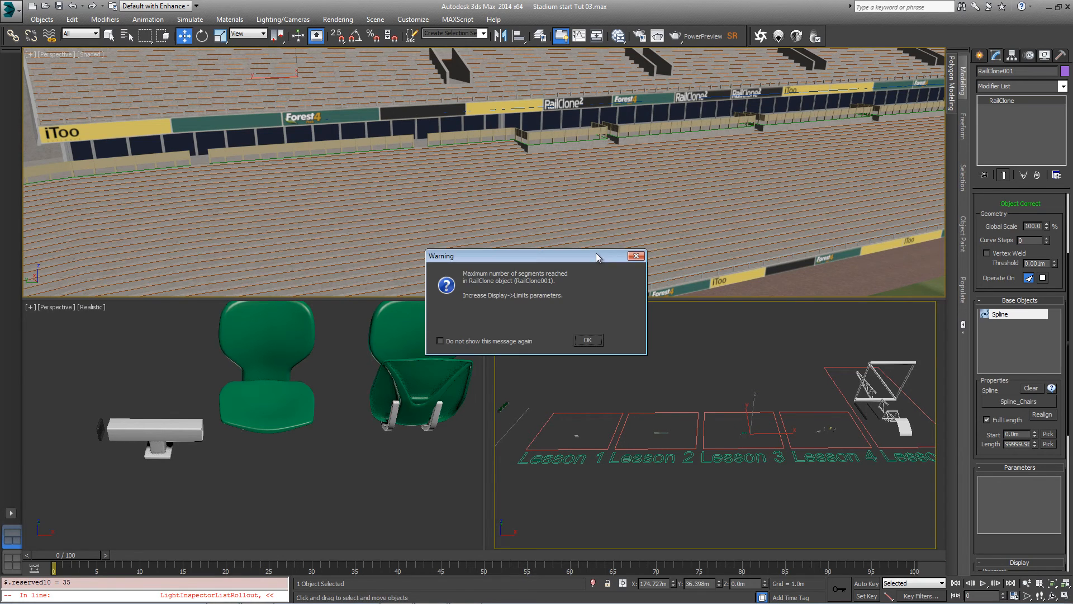
drag(544, 253, 552, 138)
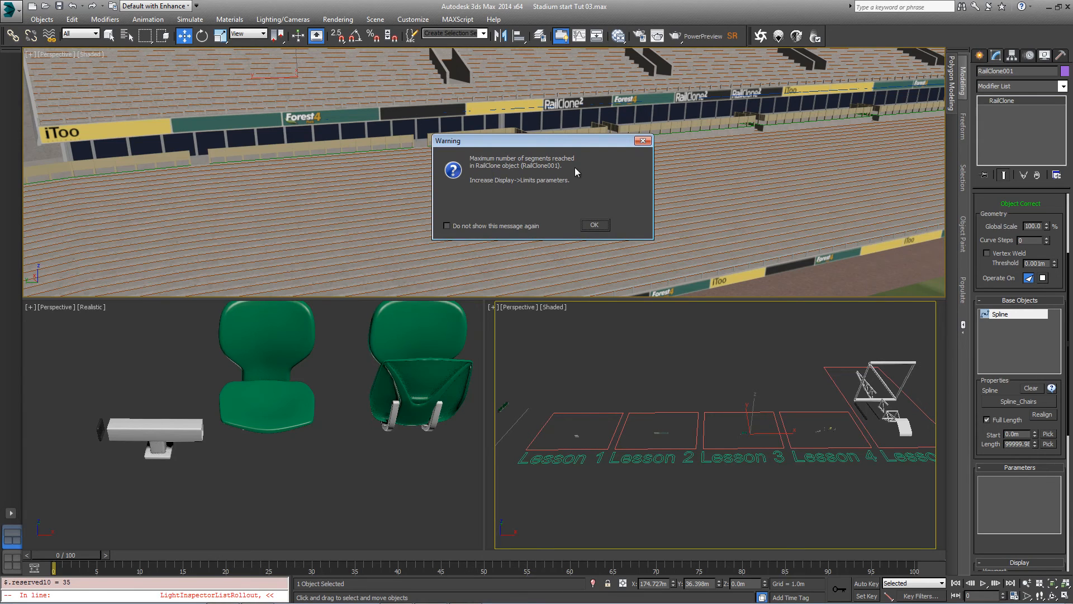
click(594, 225)
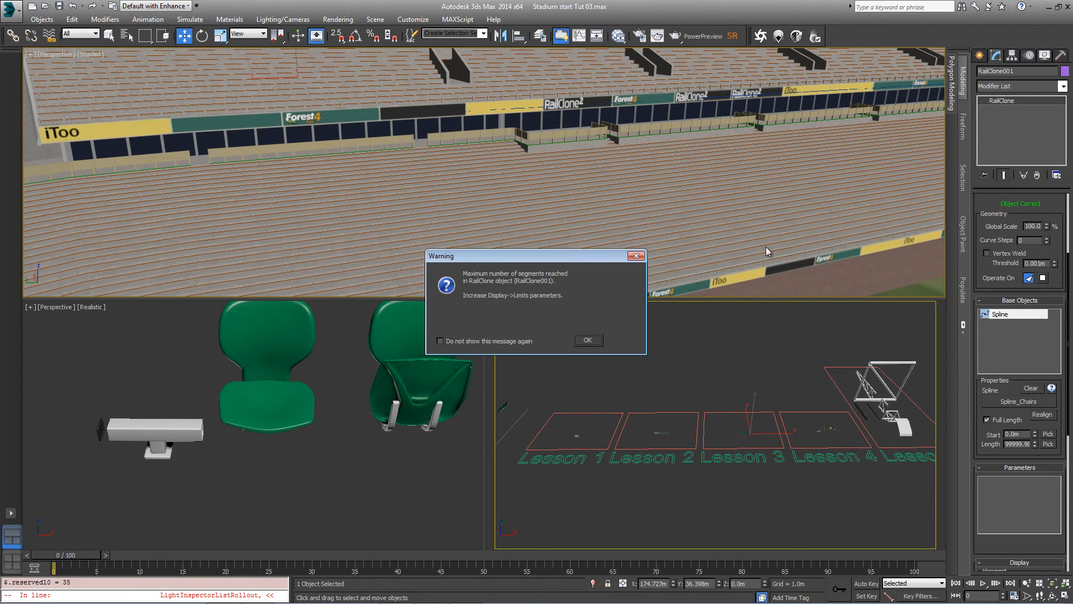
click(587, 341)
Step: Raise the RailClone object's segment limit to 200000
scroll(983, 313, down, 5)
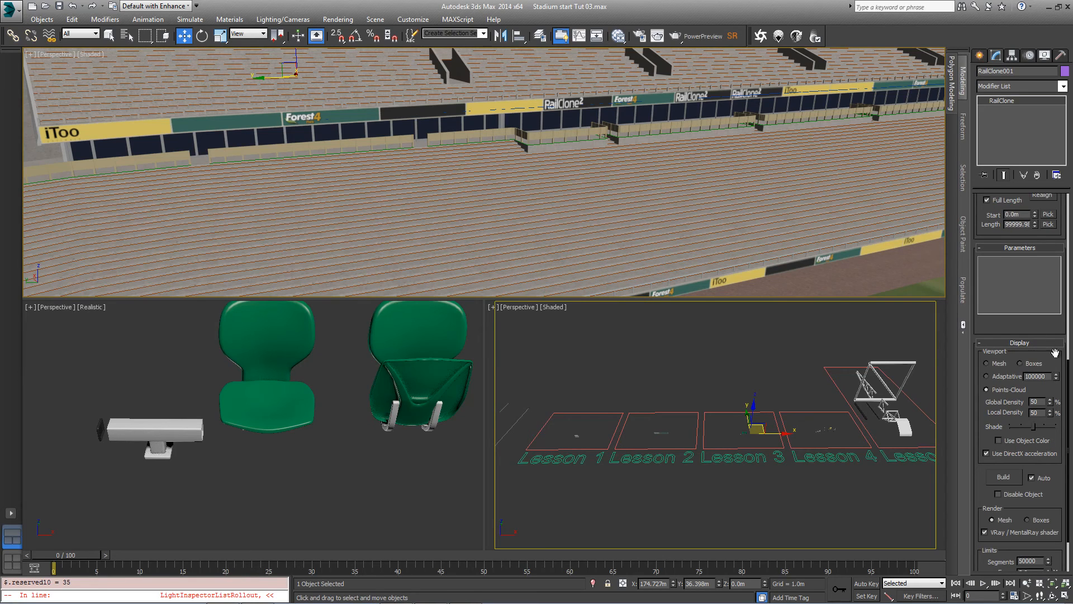
drag(1055, 354, 1046, 257)
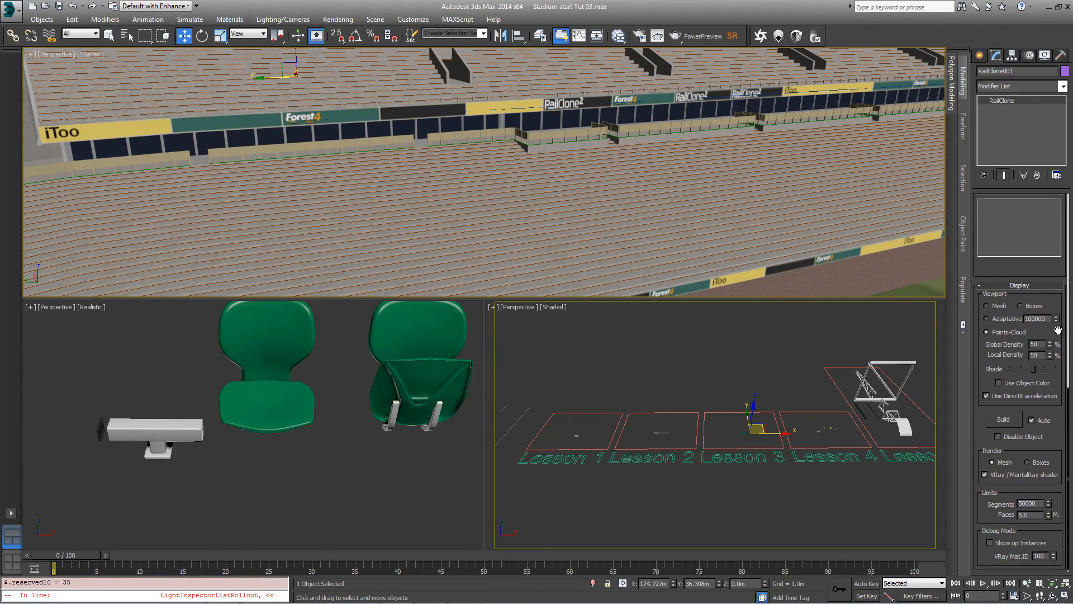
double_click(1025, 501)
text(20)
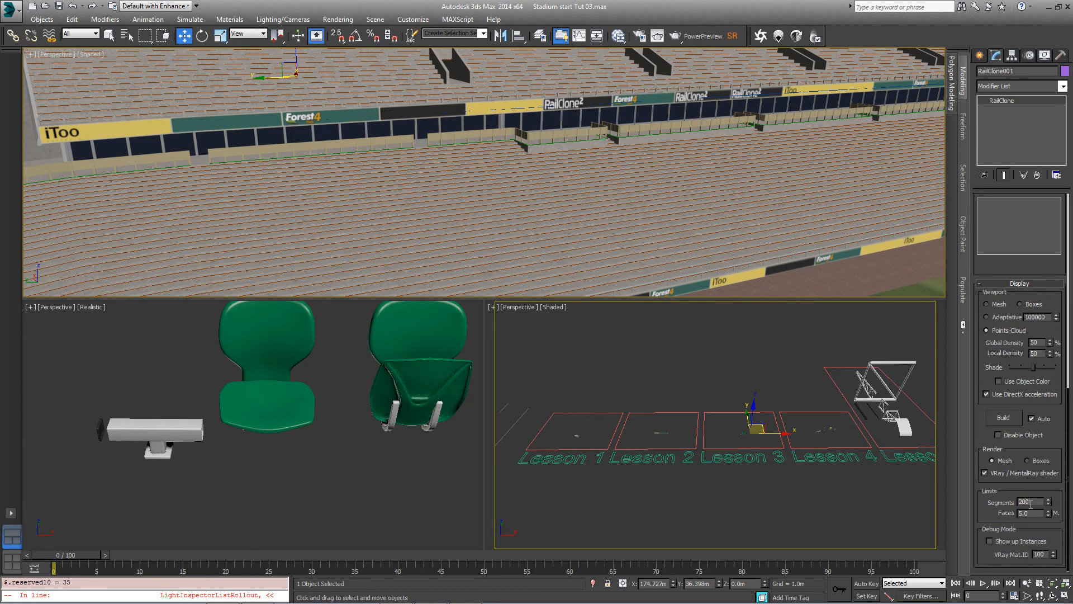
key(Return)
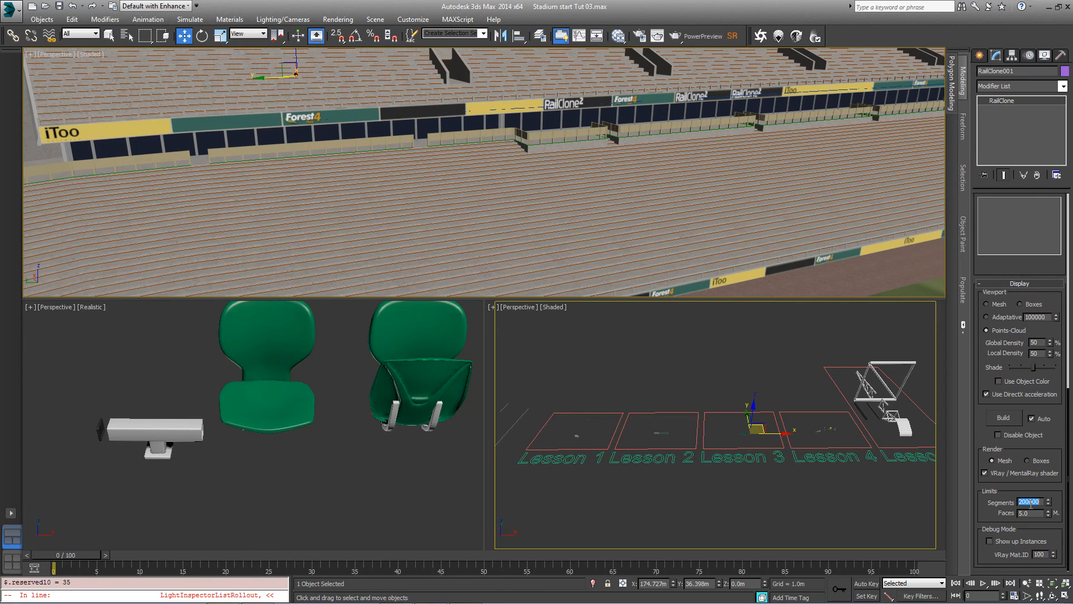